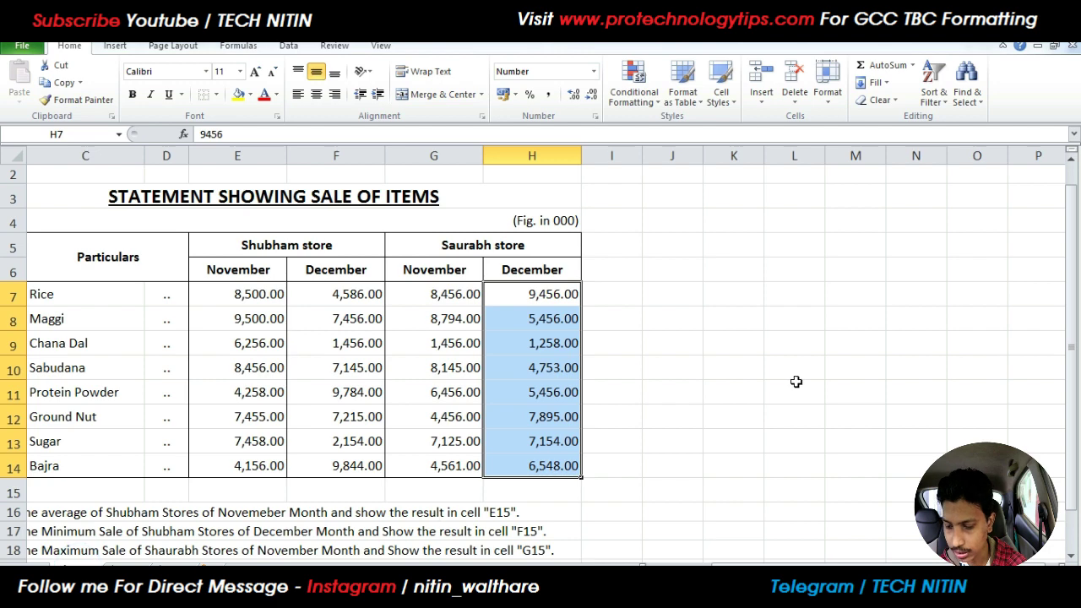
Examine the formatted sales statement and the four calculation questions listed below the table
drag(1074, 239, 1075, 245)
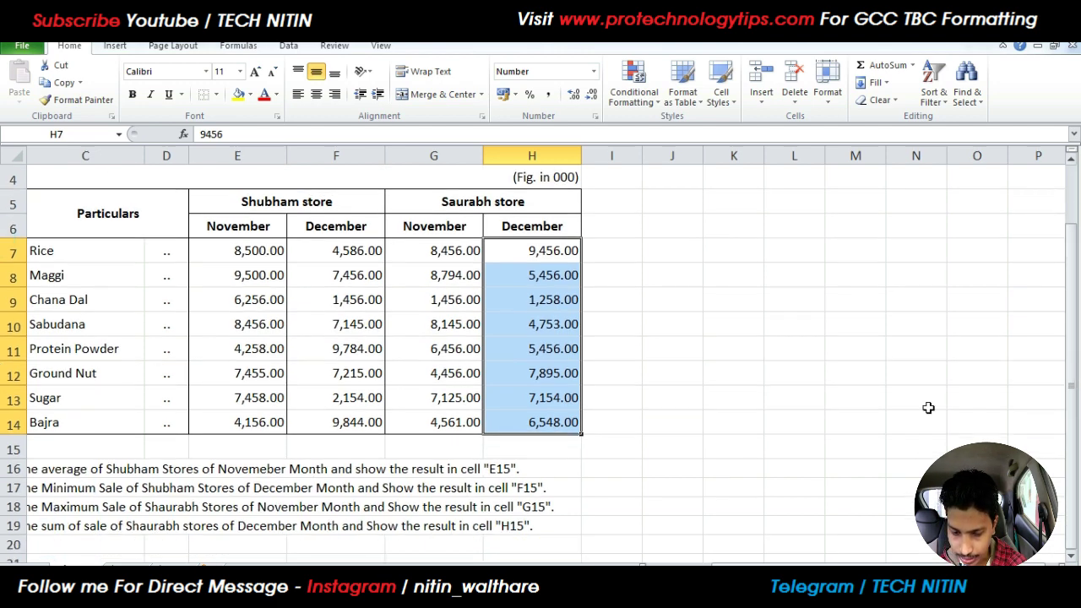
click(713, 382)
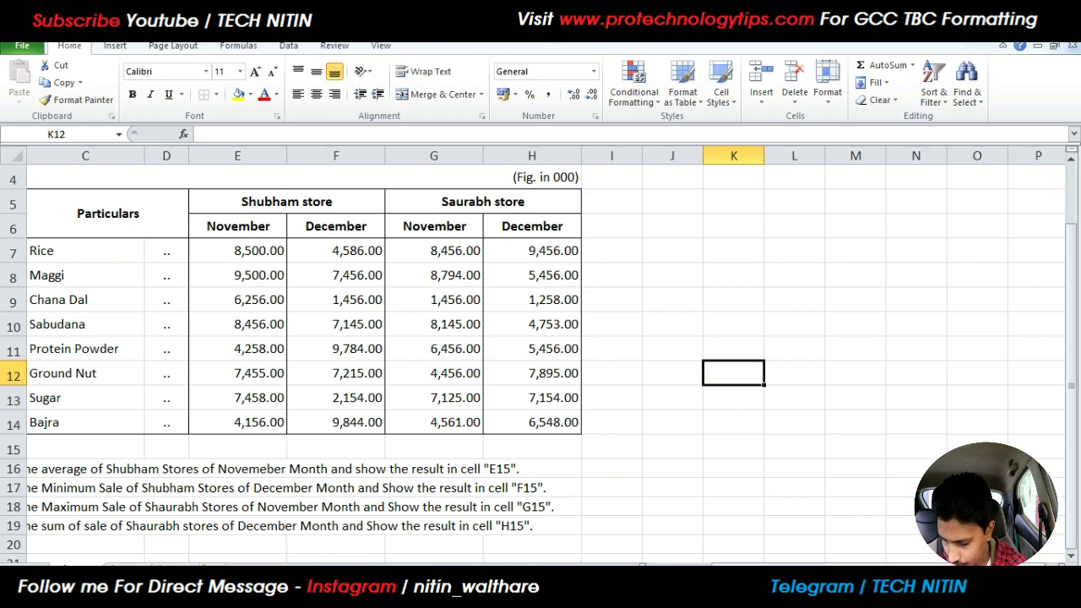
drag(743, 564, 726, 564)
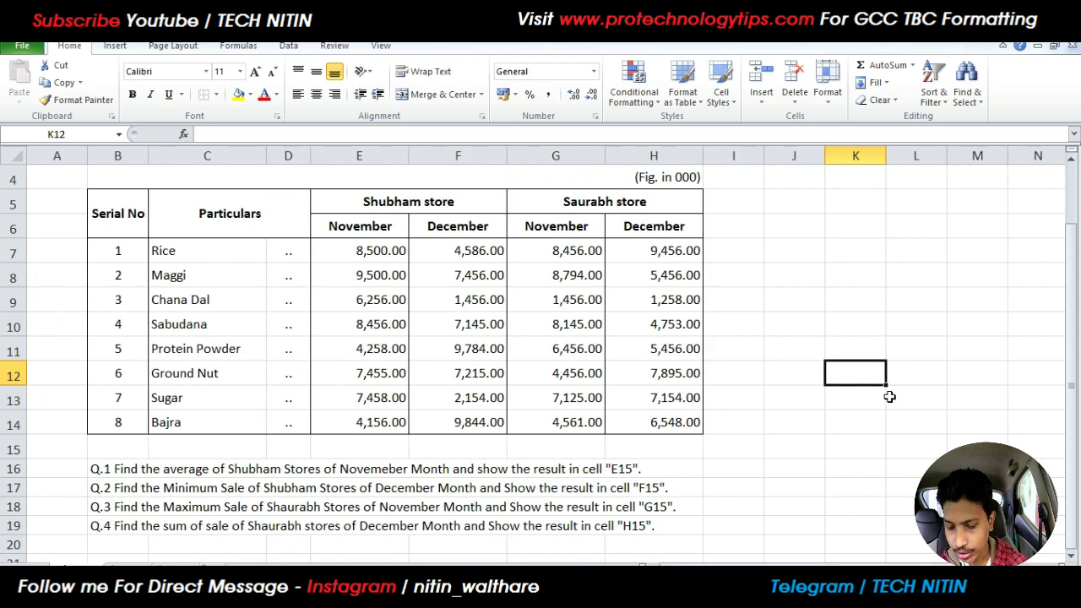
click(444, 203)
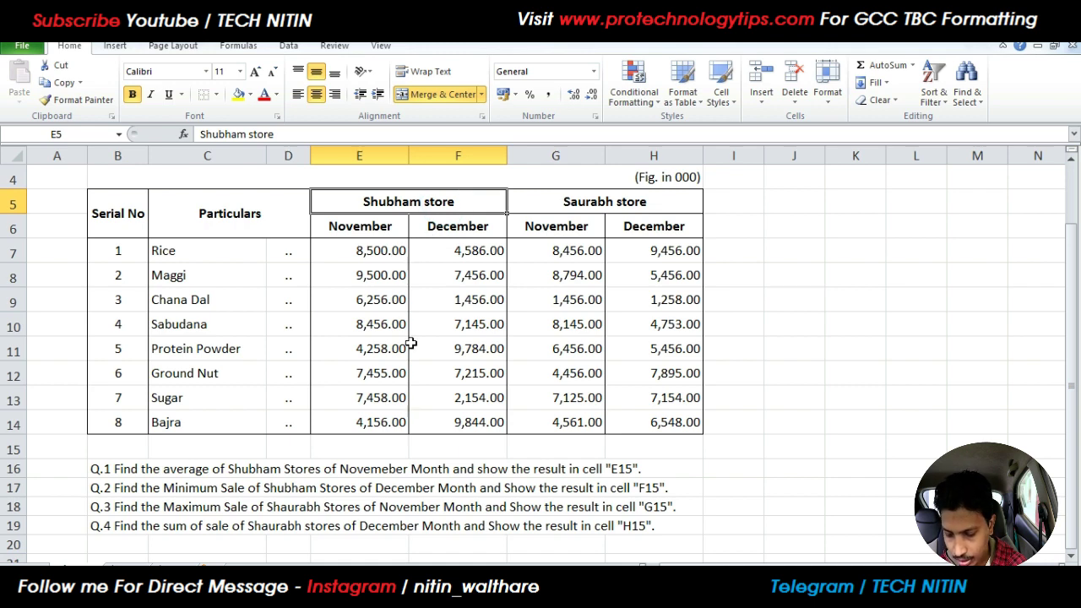
click(362, 227)
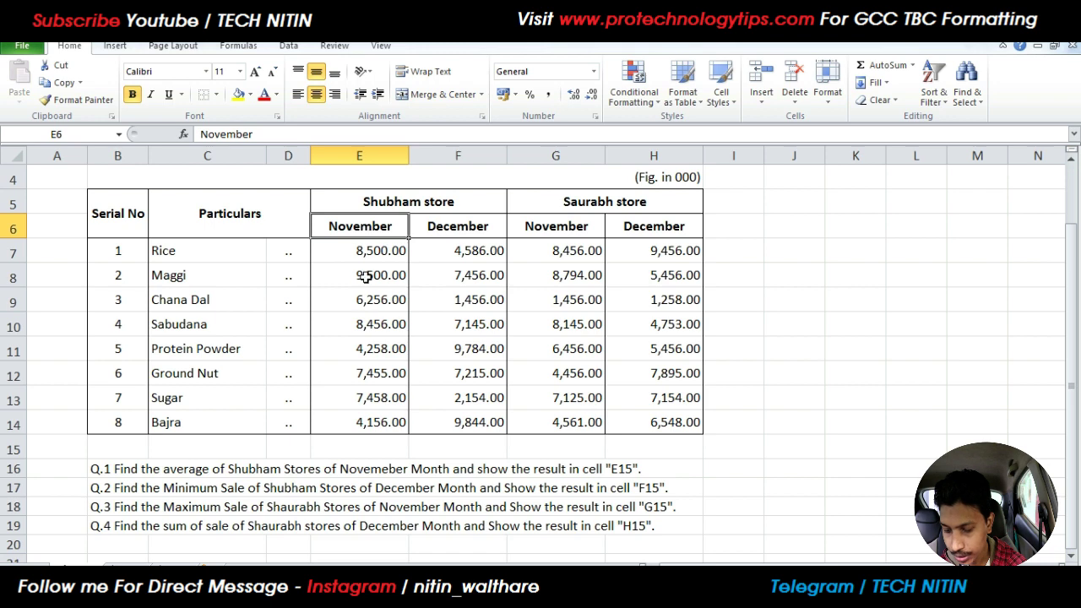
click(376, 446)
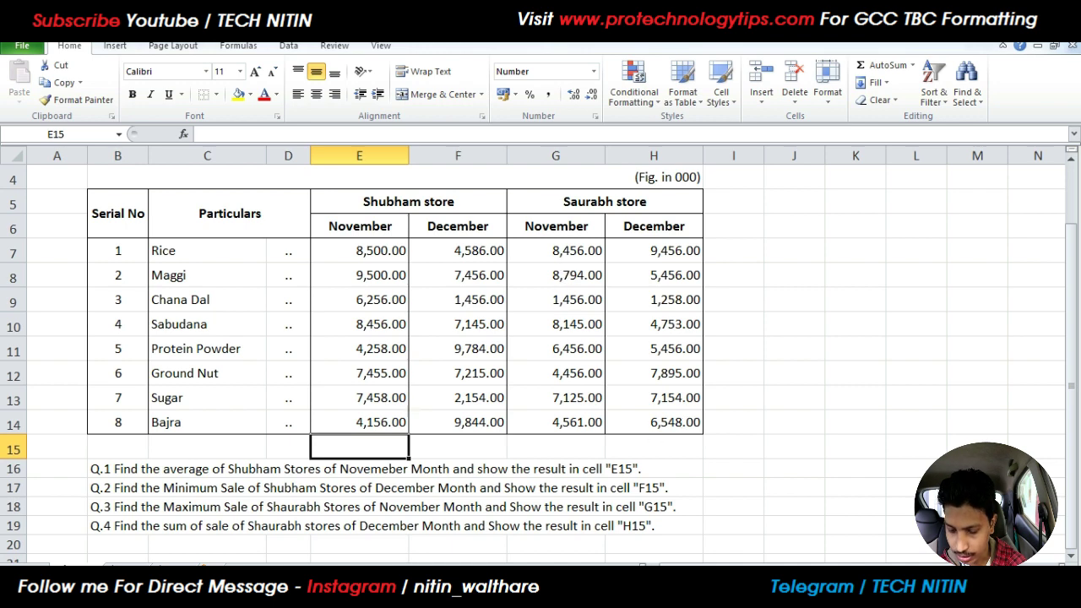
On the unformatted statement sheet, calculate the average of Shubham Stores' November sales (E7:E14) in cell E15
click(124, 561)
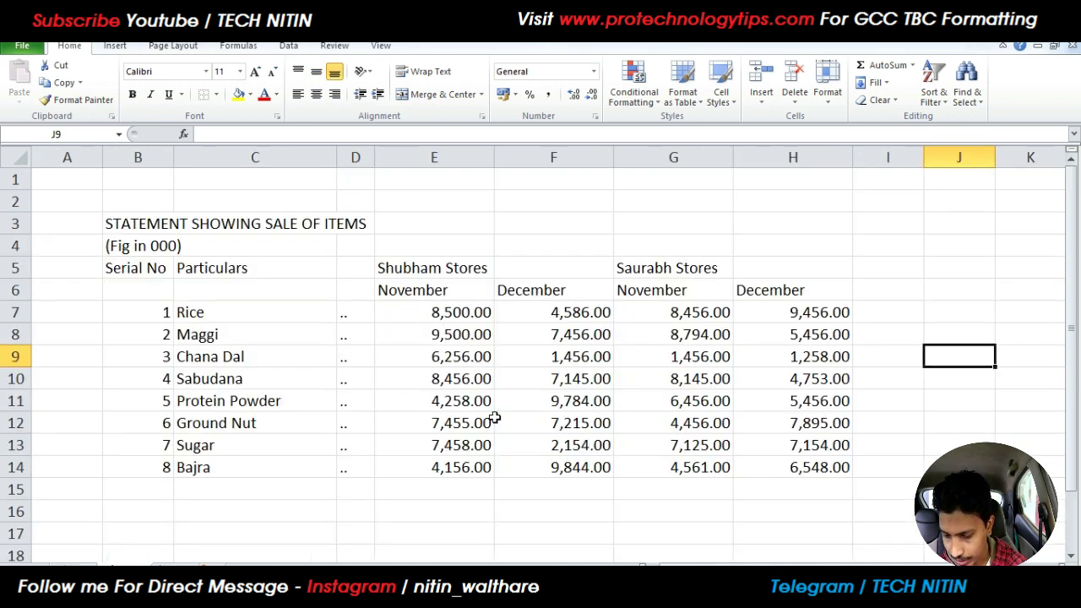
click(456, 492)
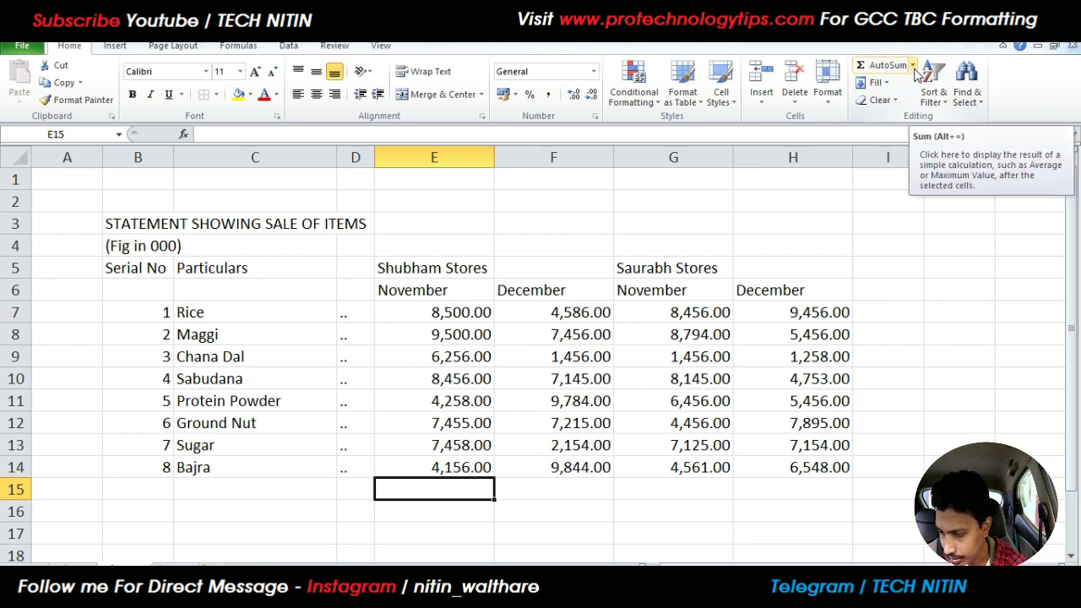
drag(417, 315, 454, 473)
click(456, 505)
click(454, 491)
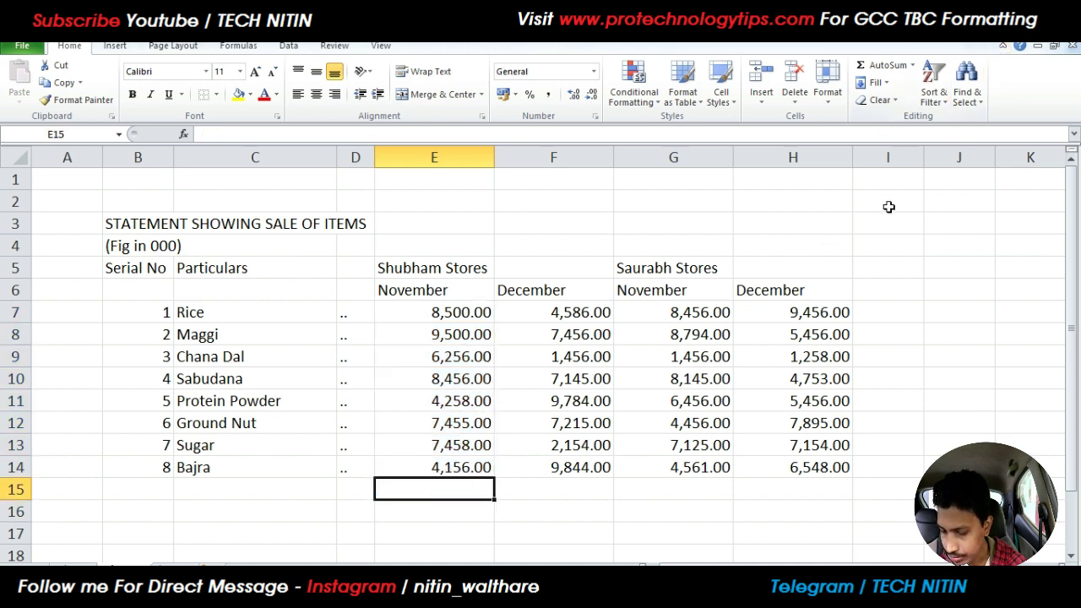
click(578, 533)
click(453, 489)
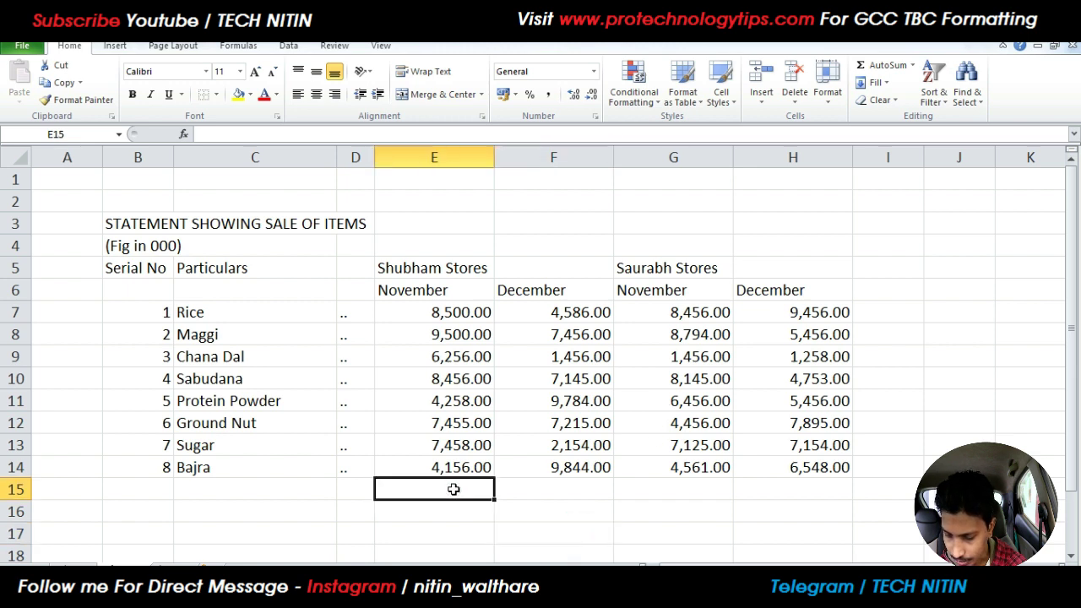
click(914, 65)
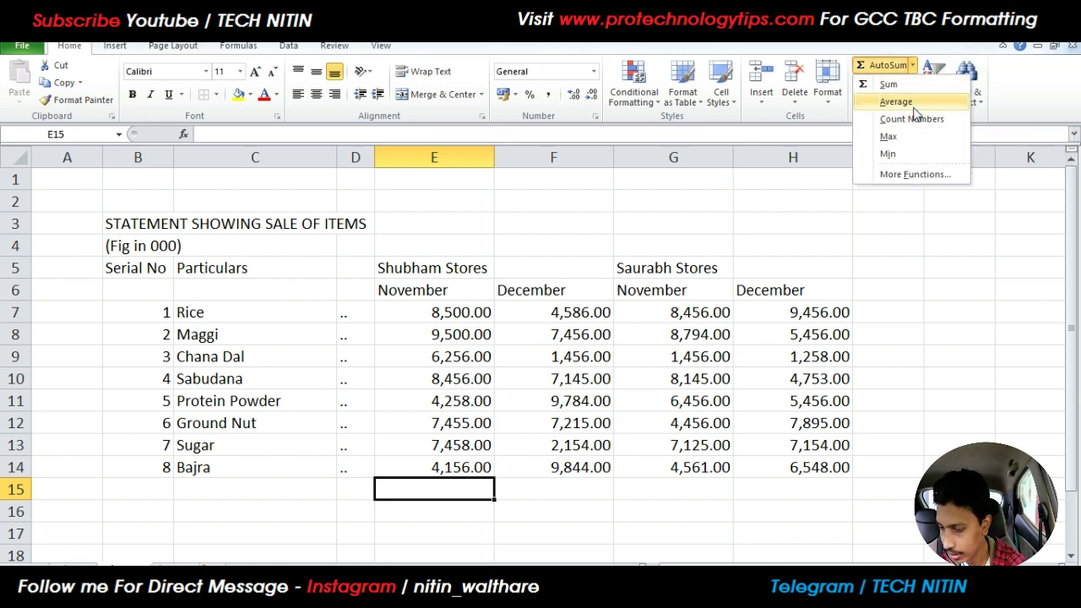
click(913, 102)
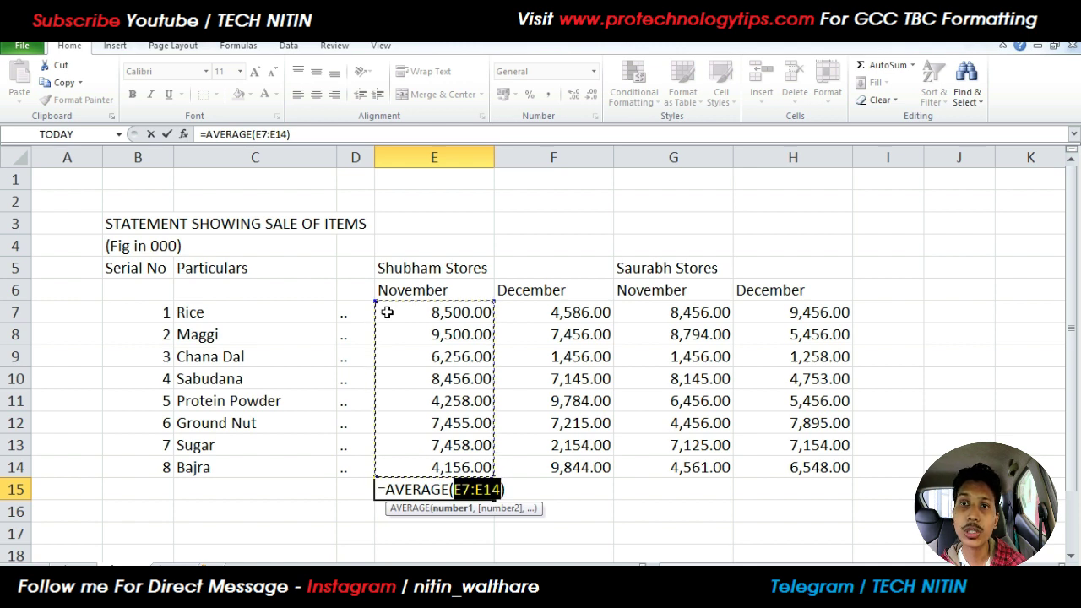
drag(384, 311, 453, 464)
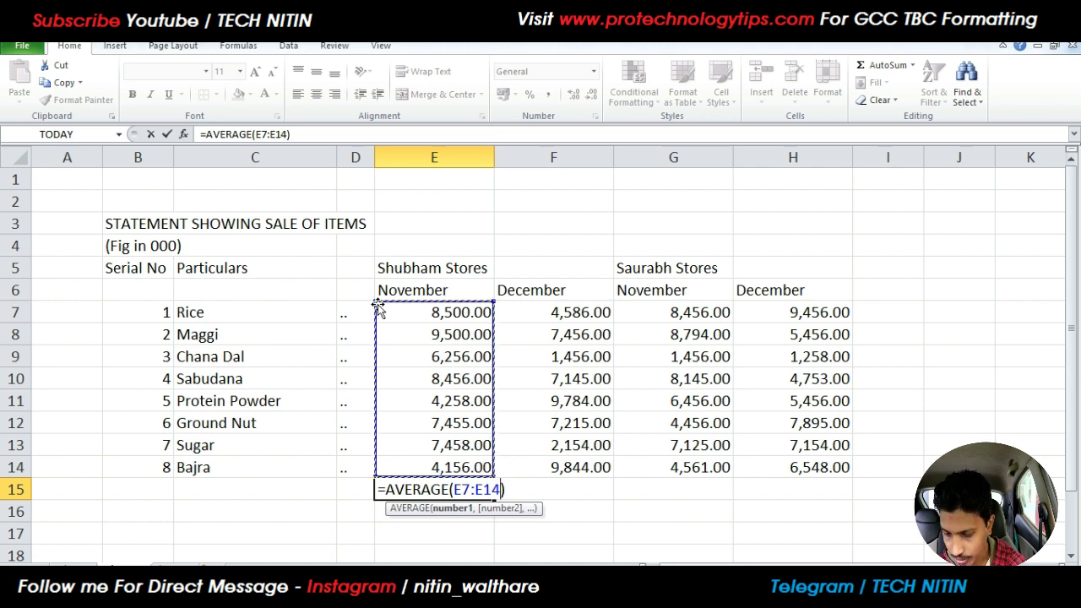
key(Return)
click(624, 512)
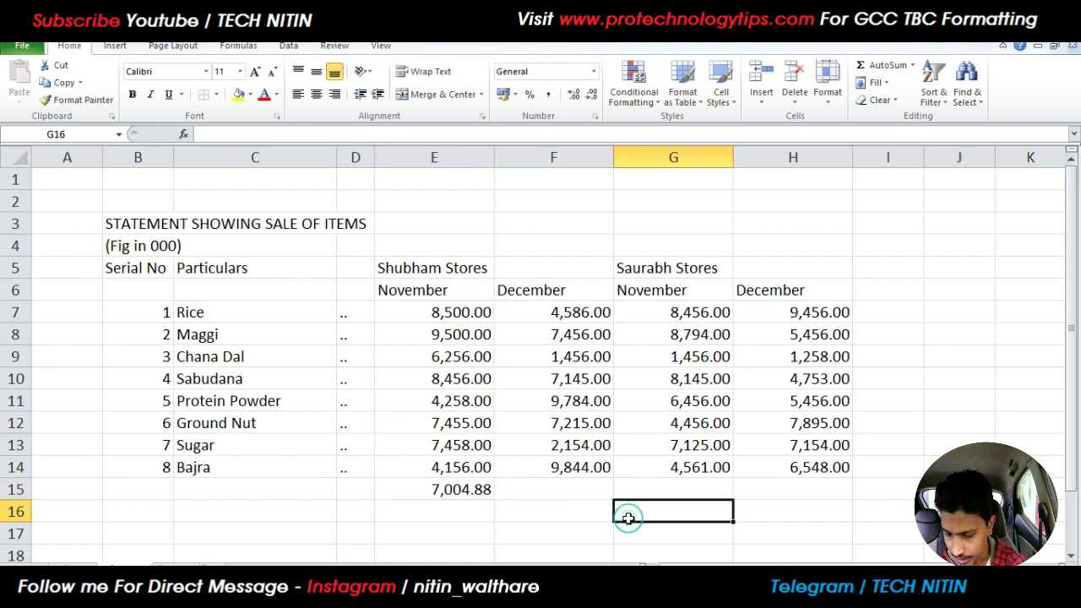
click(446, 490)
Check Q.2 on the question sheet and calculate the minimum of Shubham Stores' December sales (F7:F14) in cell F15 of the unformatted sheet
click(531, 487)
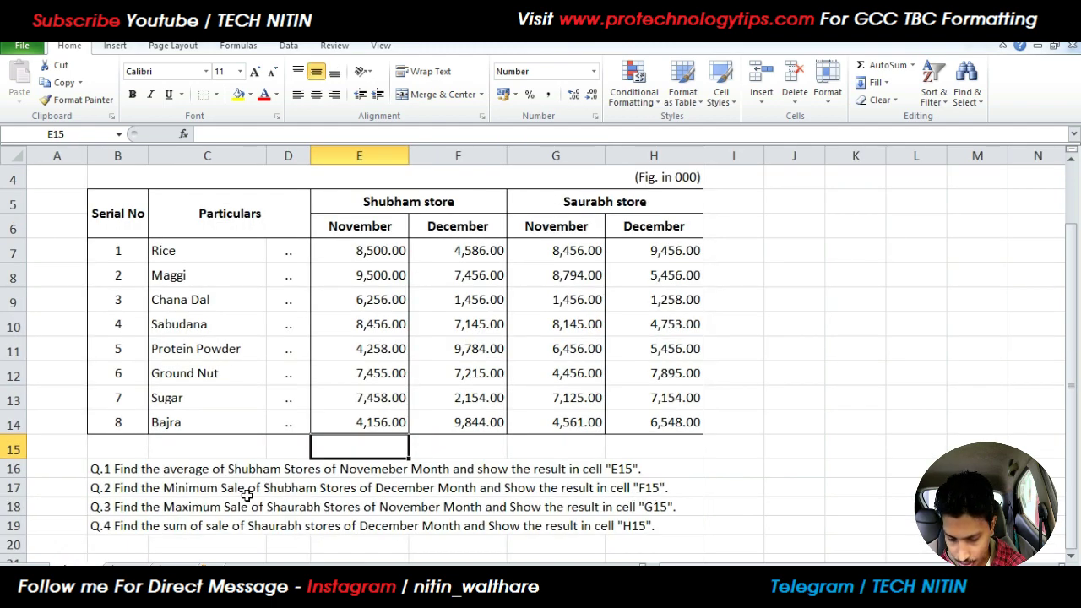
click(187, 490)
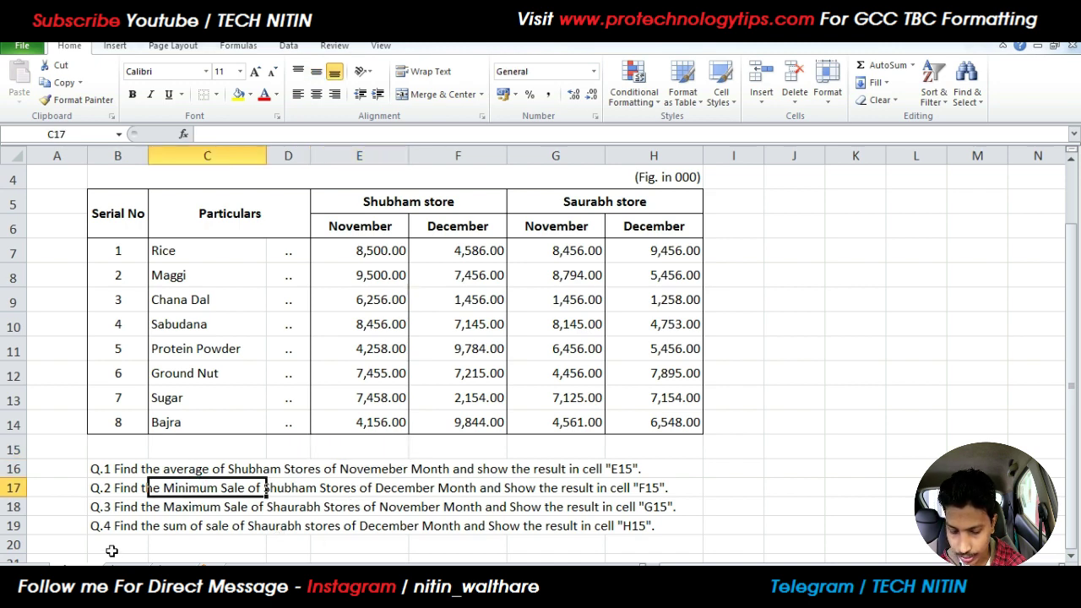
key(ctrl+Page_Up)
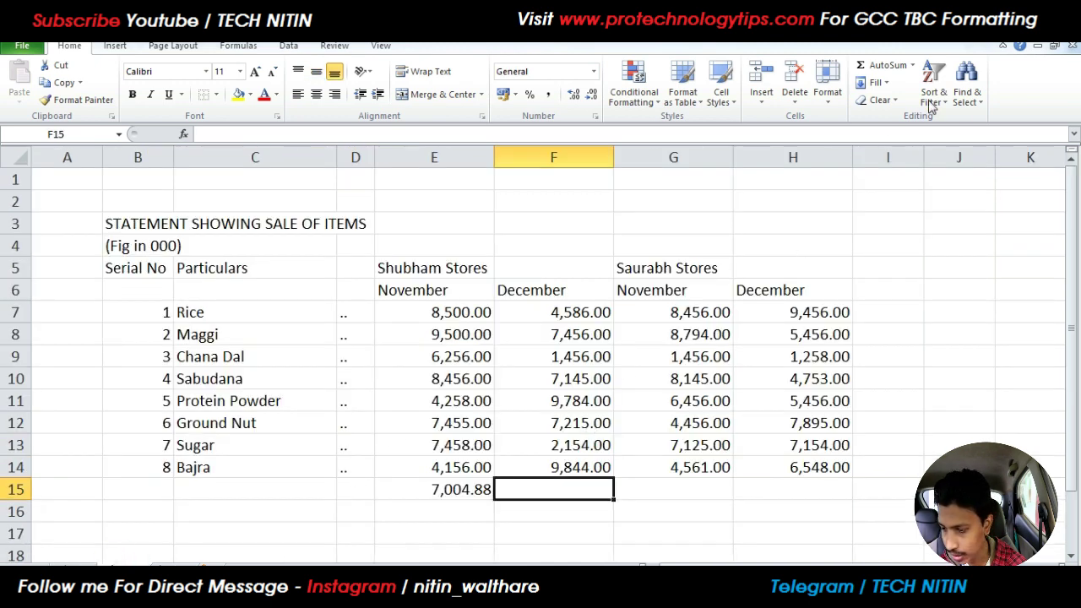
click(913, 65)
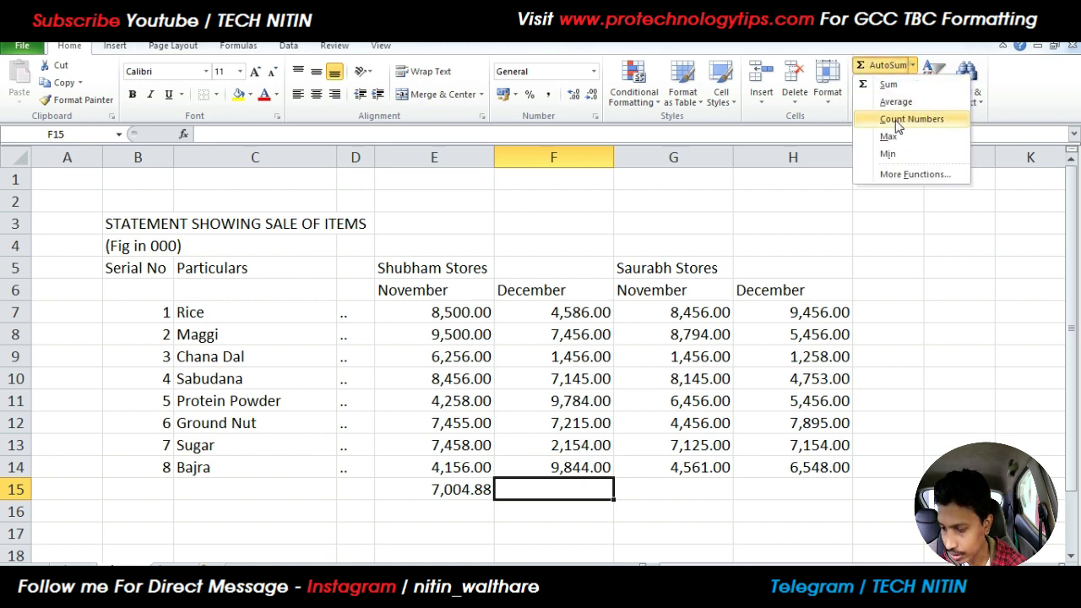
click(888, 154)
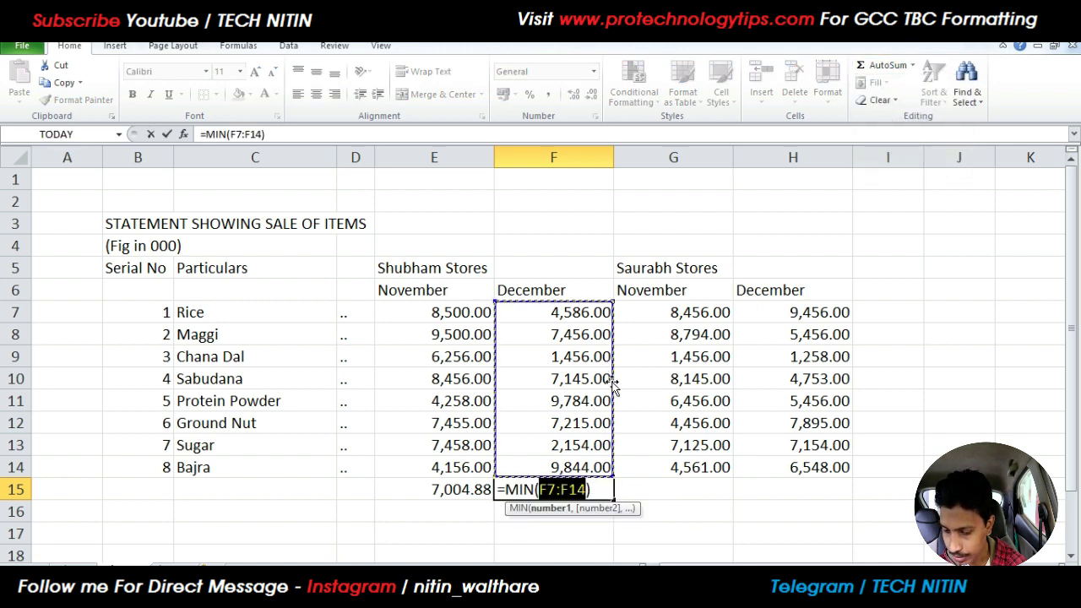
drag(508, 307, 555, 460)
key(Return)
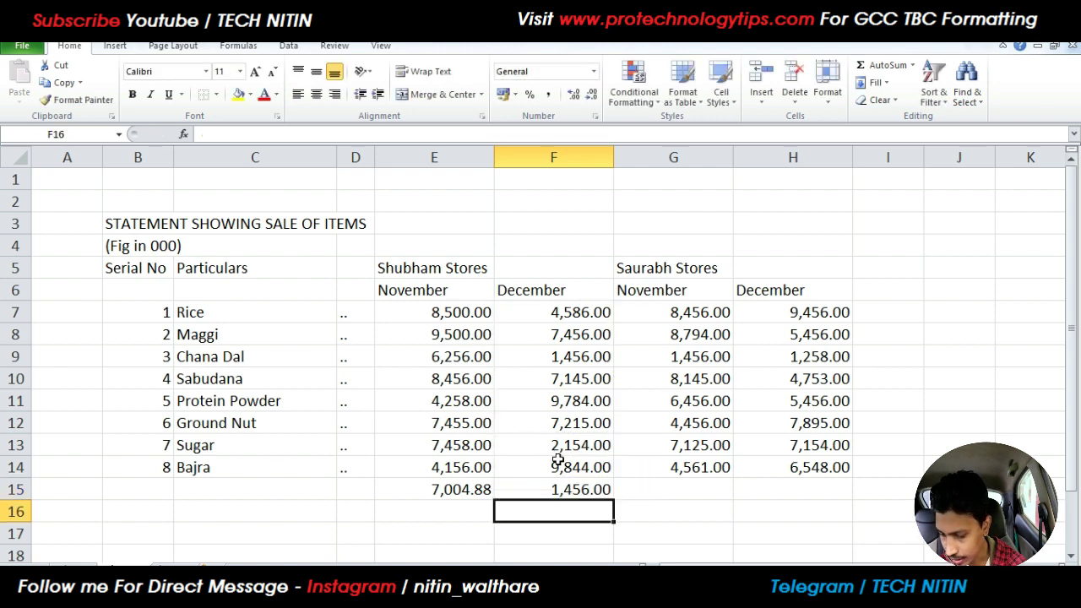
Check Q.3 on the question sheet and calculate the maximum of Saurabh Stores' November sales (G7:G14) in cell G15 of the unformatted sheet
click(723, 520)
click(697, 492)
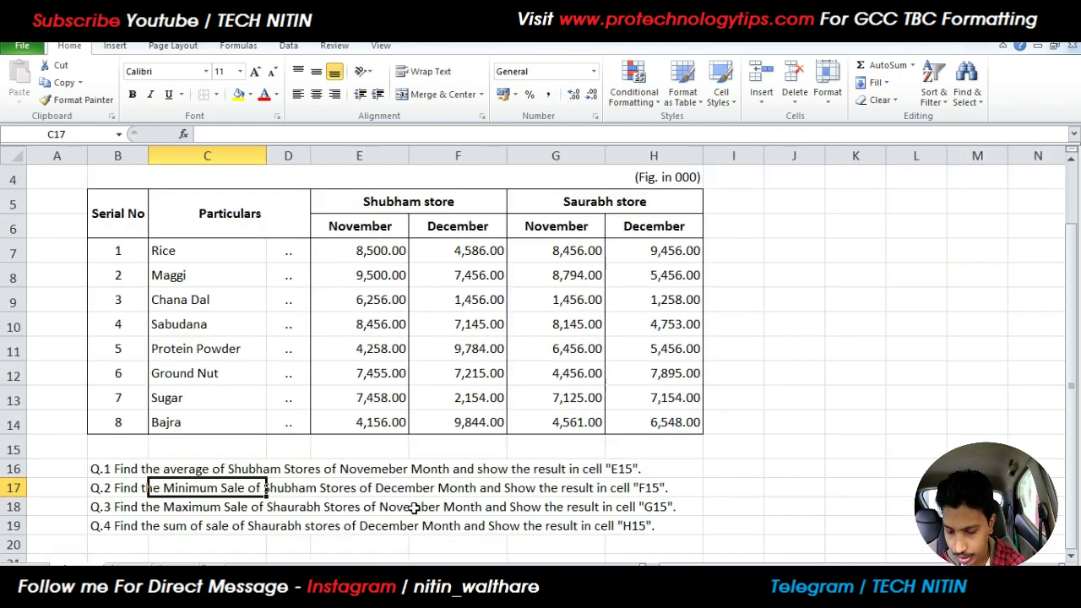
click(204, 512)
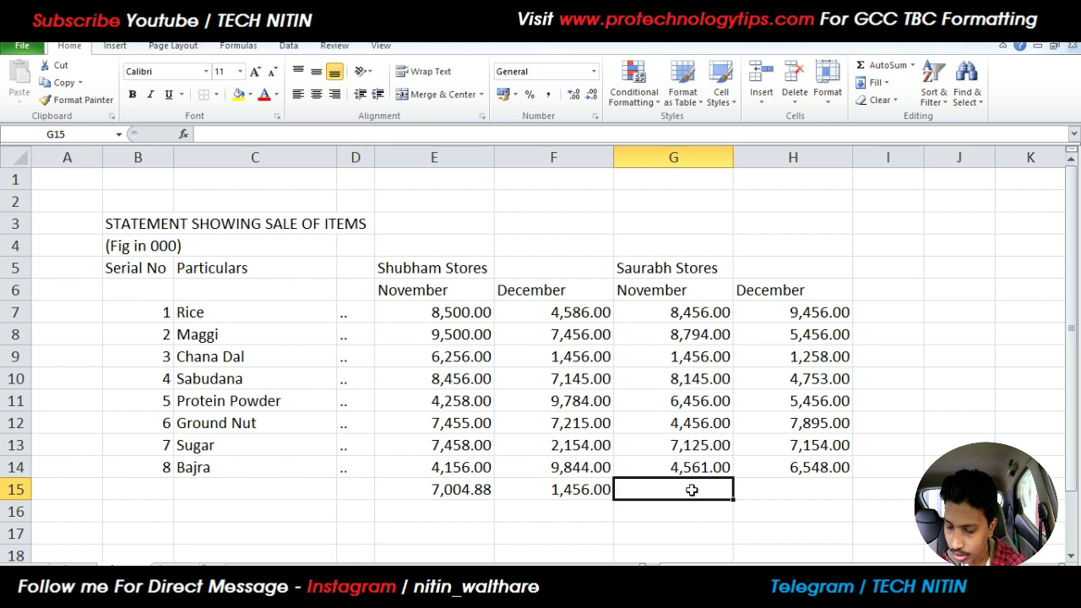
click(912, 65)
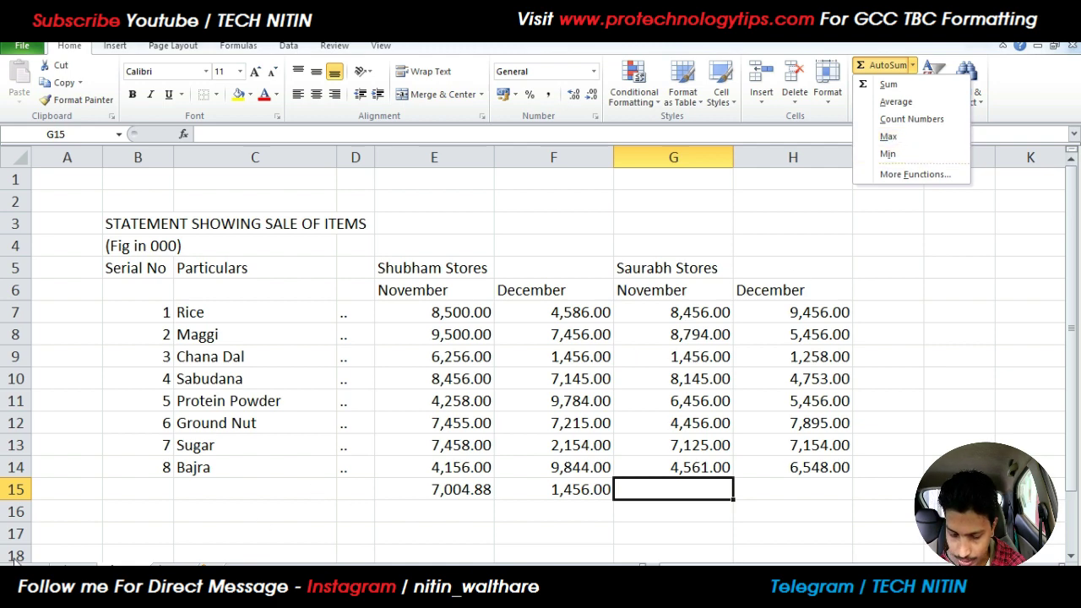
click(67, 559)
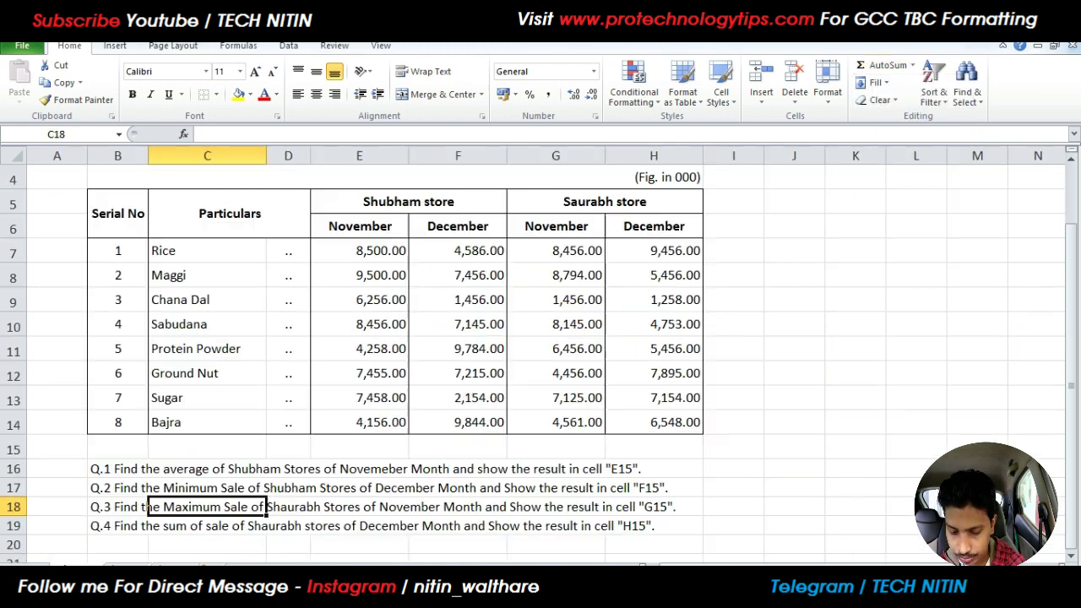
click(76, 559)
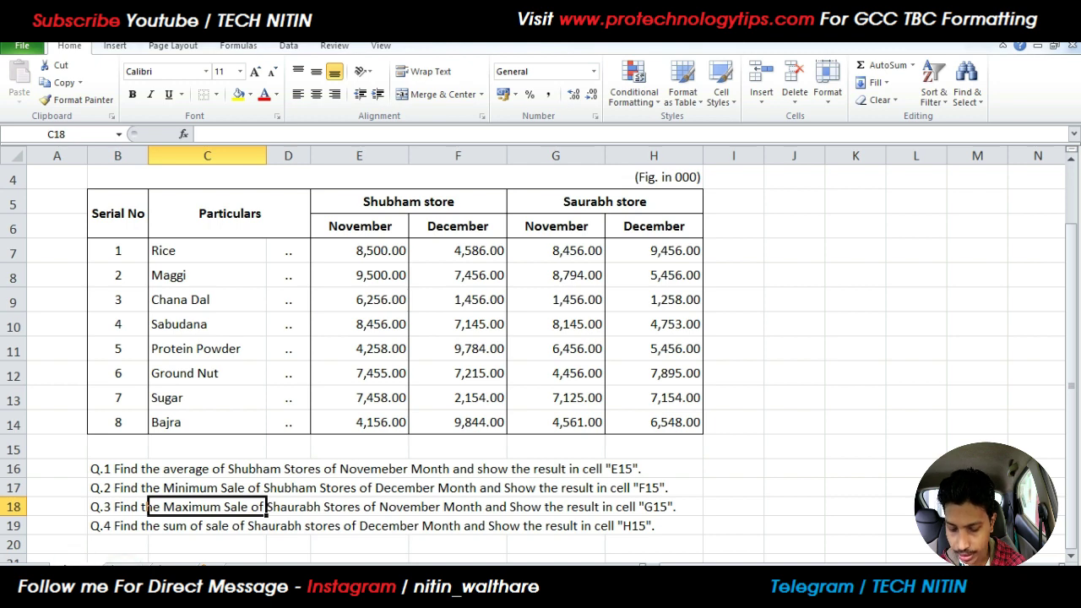
click(127, 559)
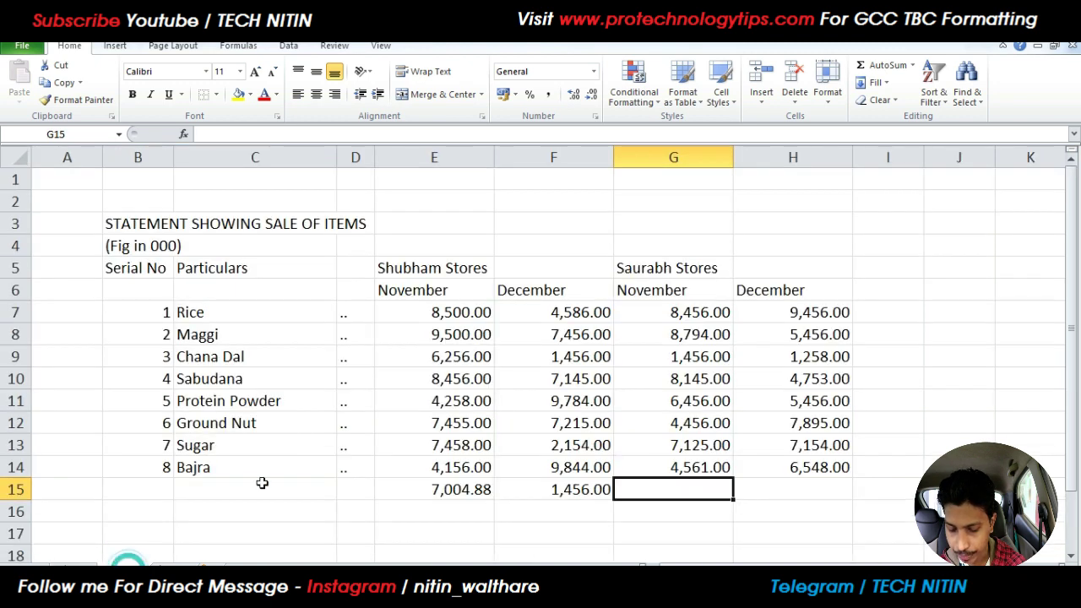
click(914, 65)
click(911, 138)
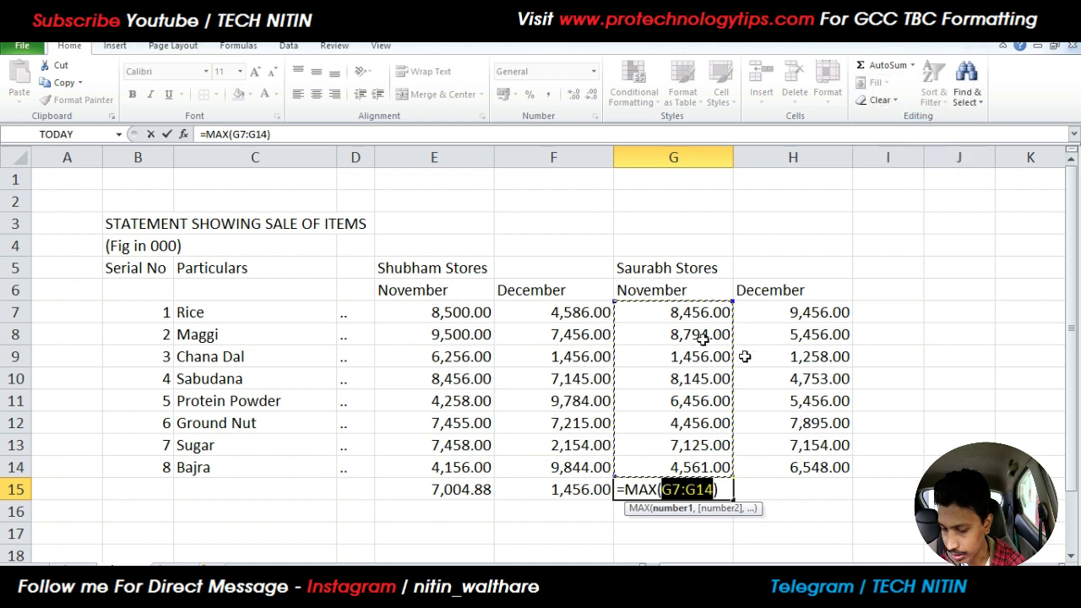
drag(647, 311, 691, 473)
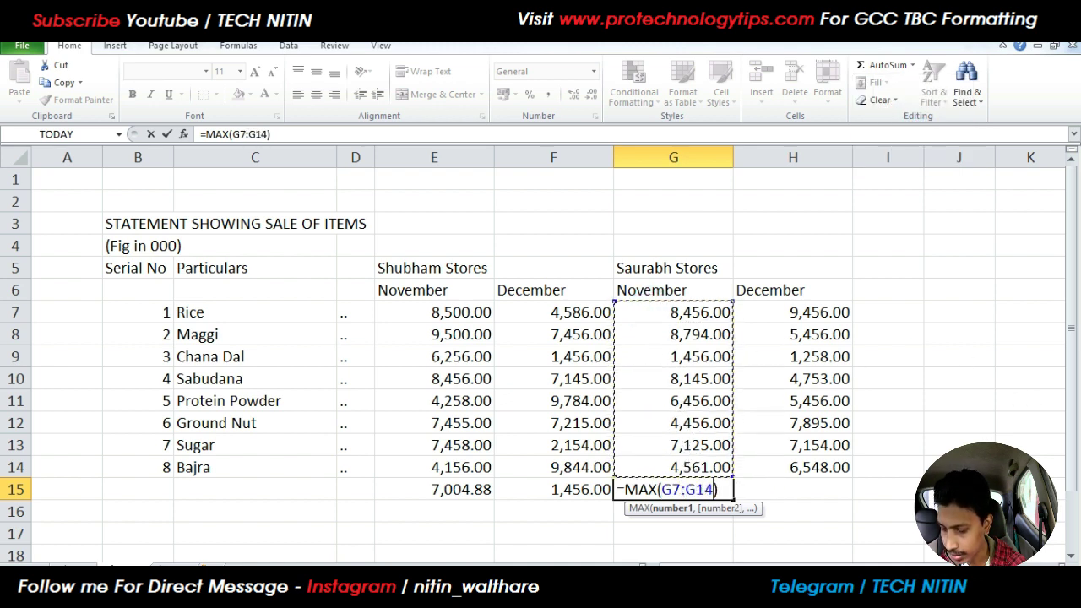
key(Return)
click(954, 533)
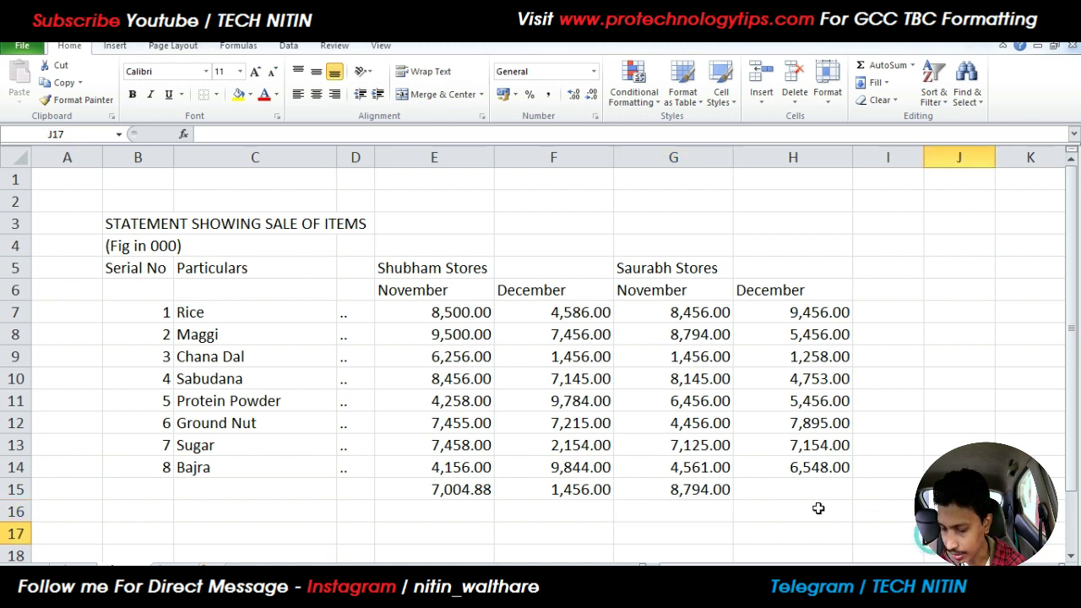
Sum Saurabh Stores' December sales (H7:H14) in cell H15 and check it against Q.4 on the question sheet
click(810, 485)
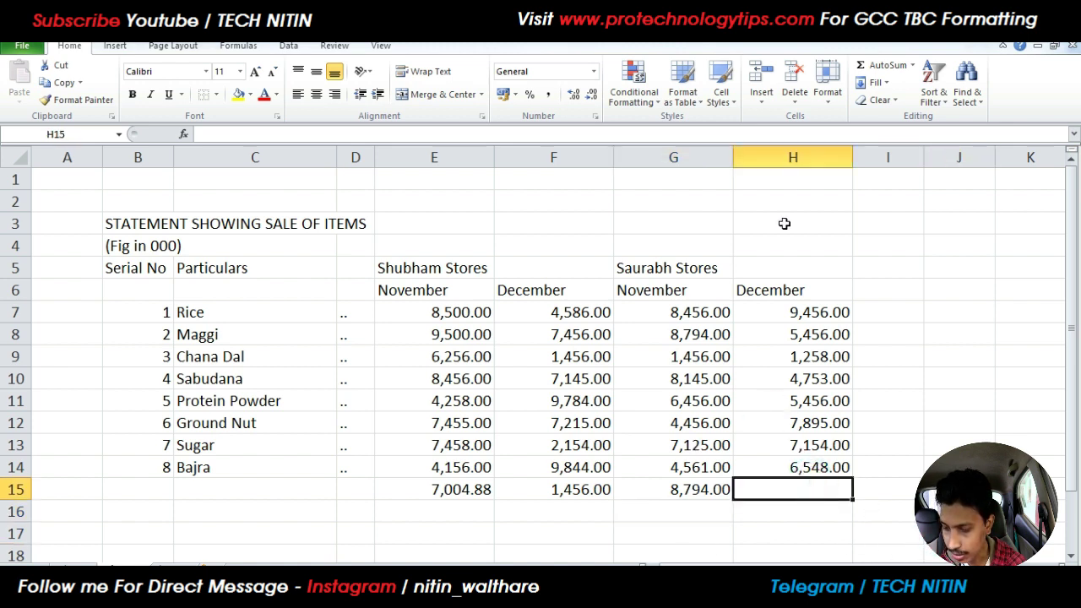
click(881, 67)
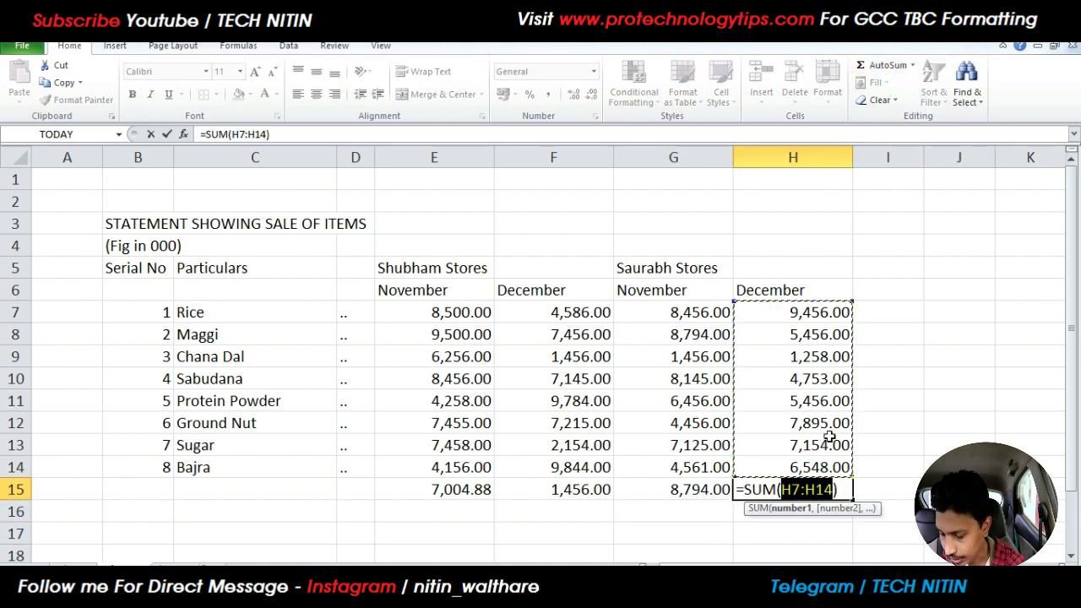
drag(816, 313, 840, 471)
key(Return)
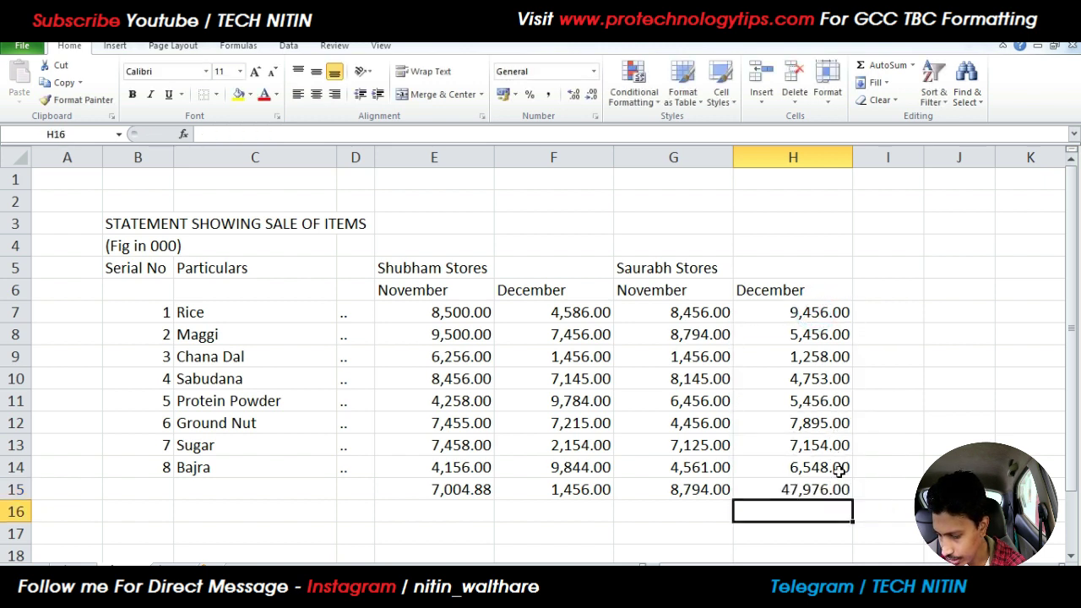
click(959, 489)
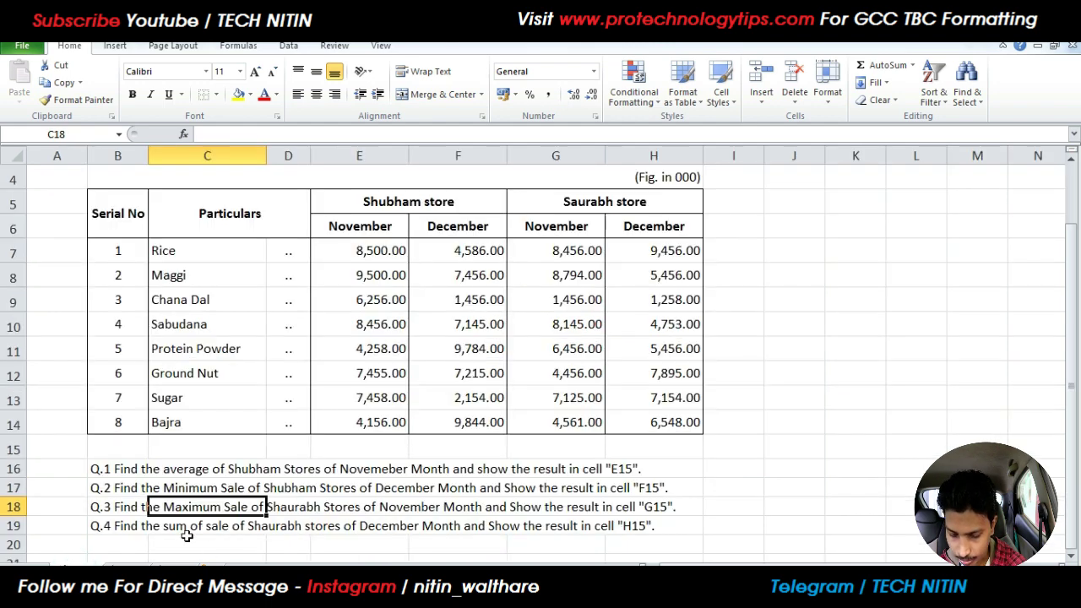
click(186, 531)
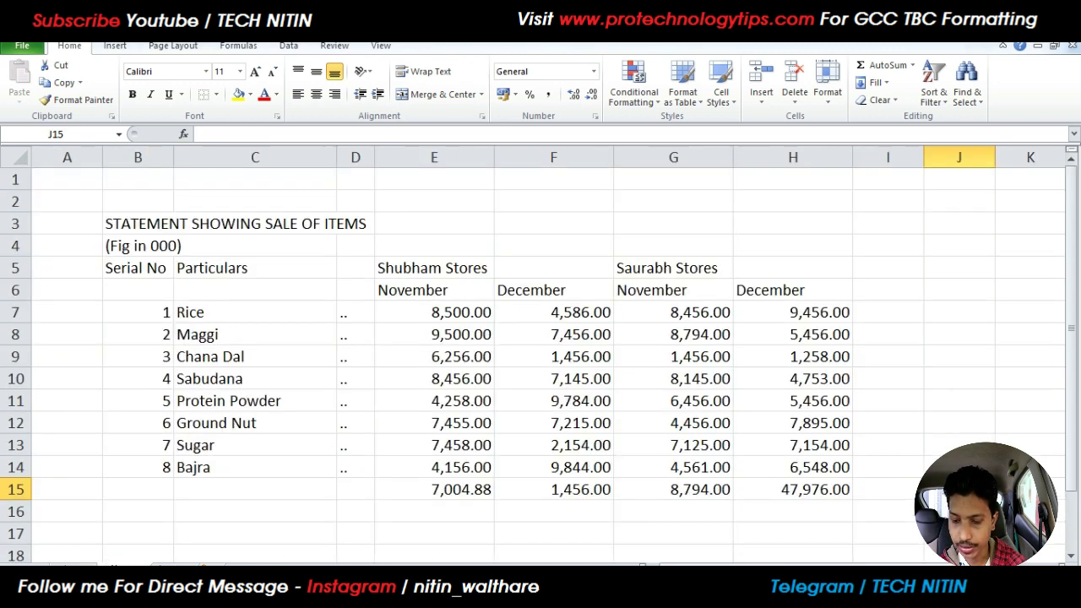
click(955, 377)
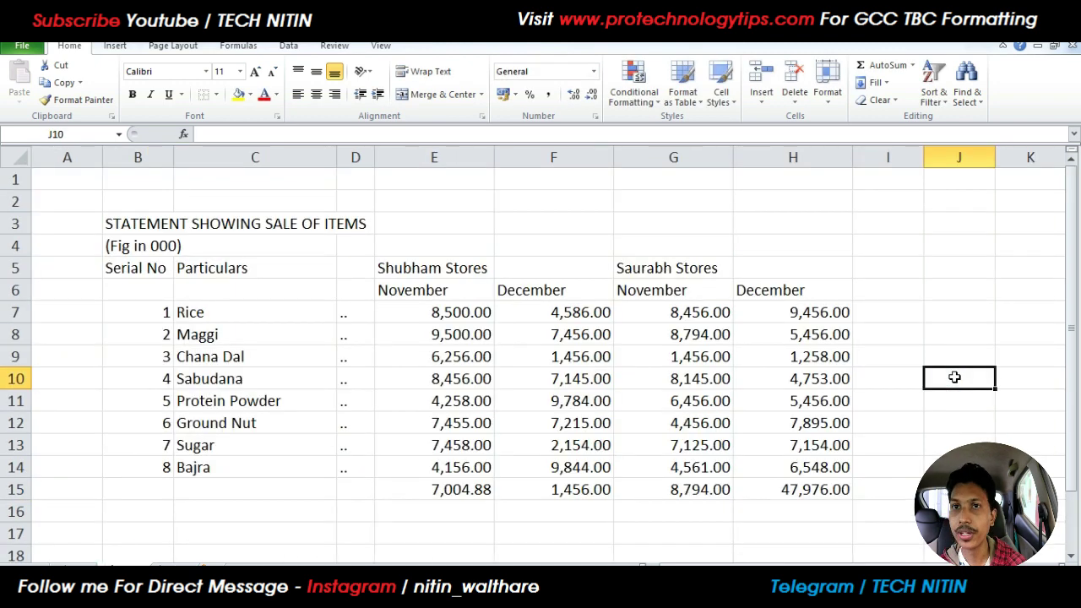
Make the statement title in cell B3 bold and set its font size to 16
click(253, 179)
click(139, 218)
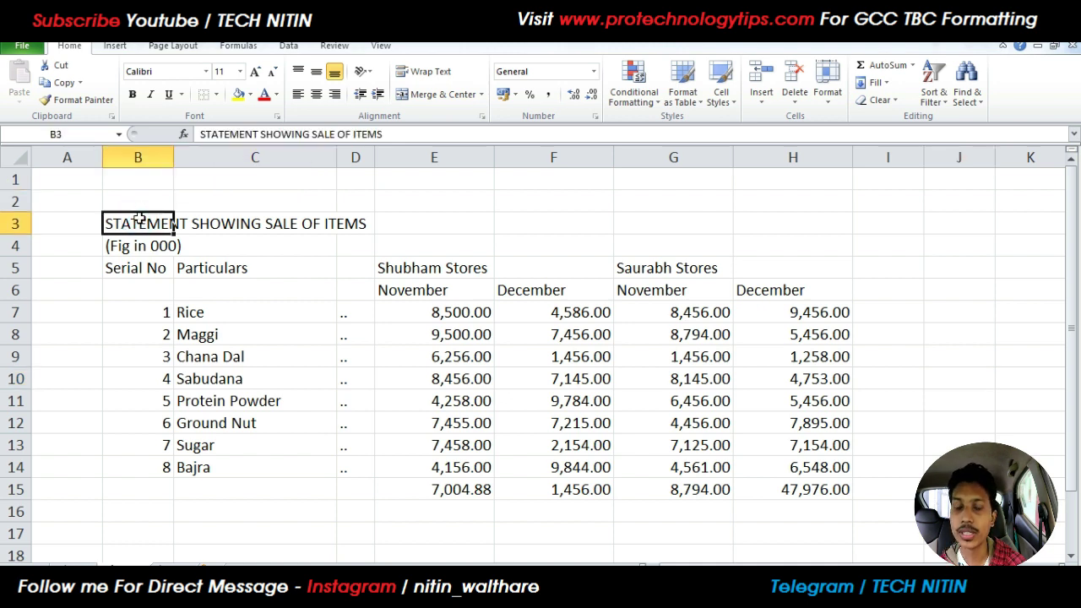
click(131, 94)
click(240, 71)
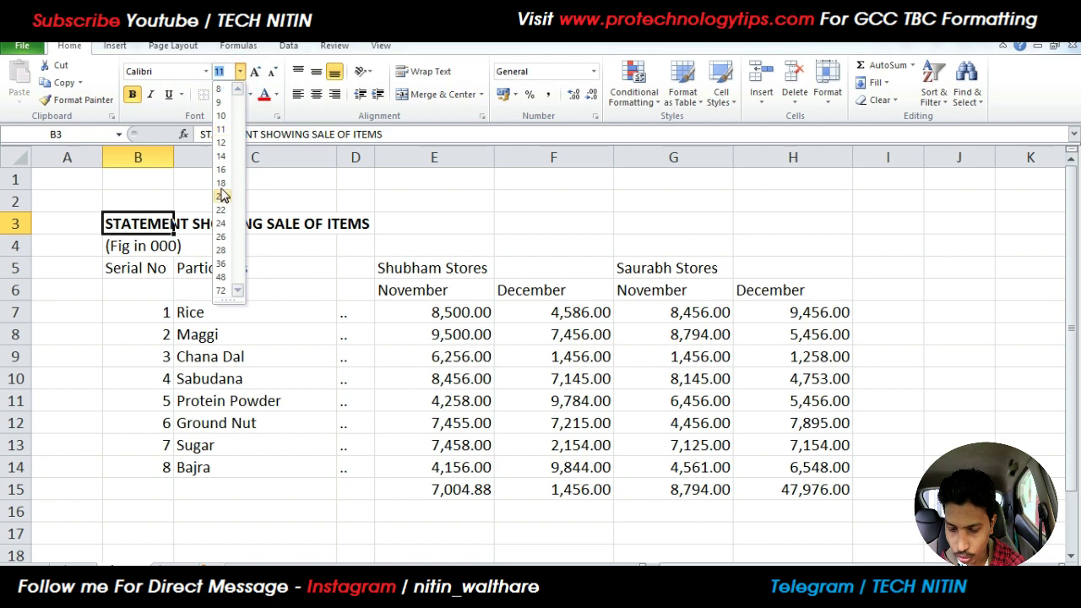
click(223, 172)
click(480, 226)
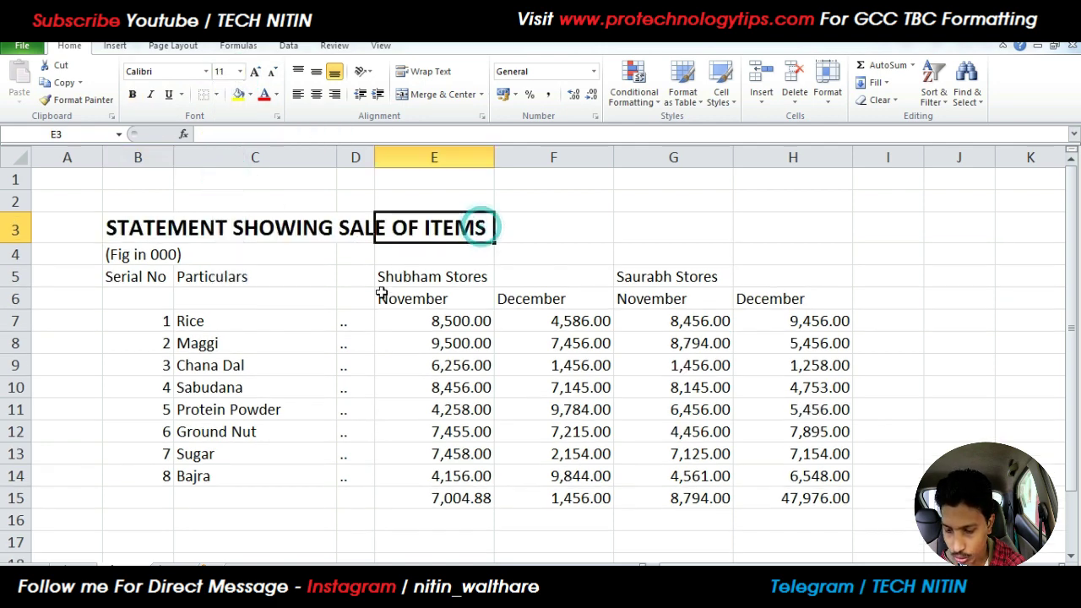
Merge and center the statement title across B3:H3
drag(120, 238, 789, 225)
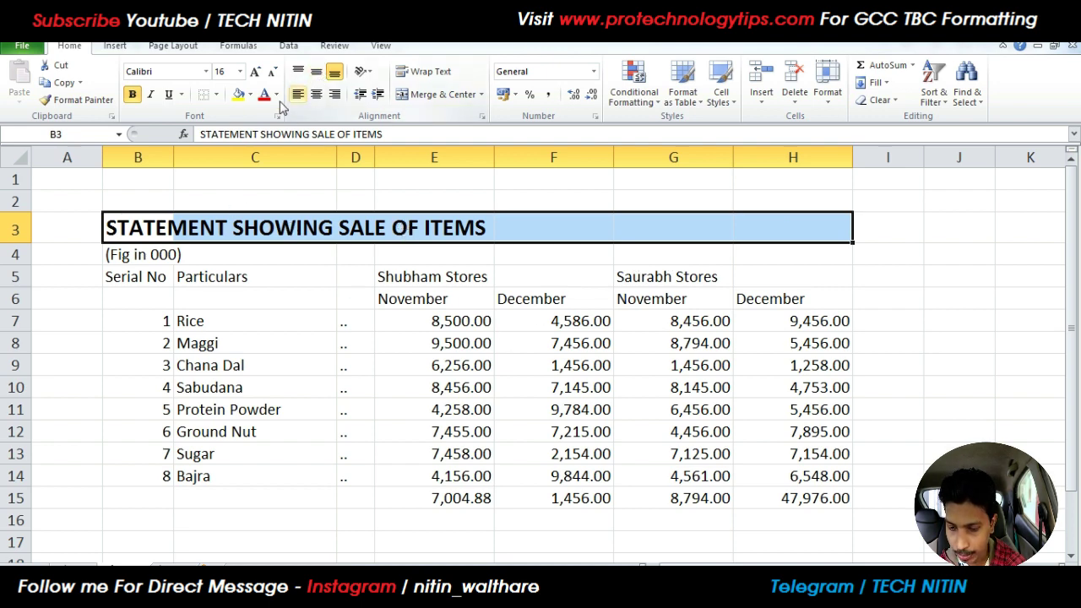
click(483, 94)
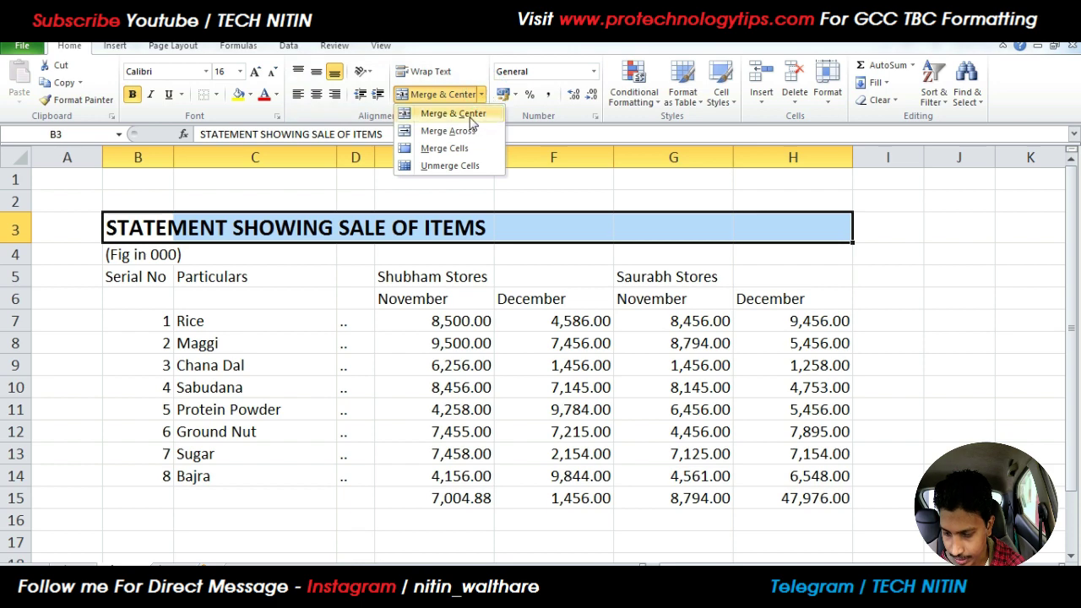
click(471, 122)
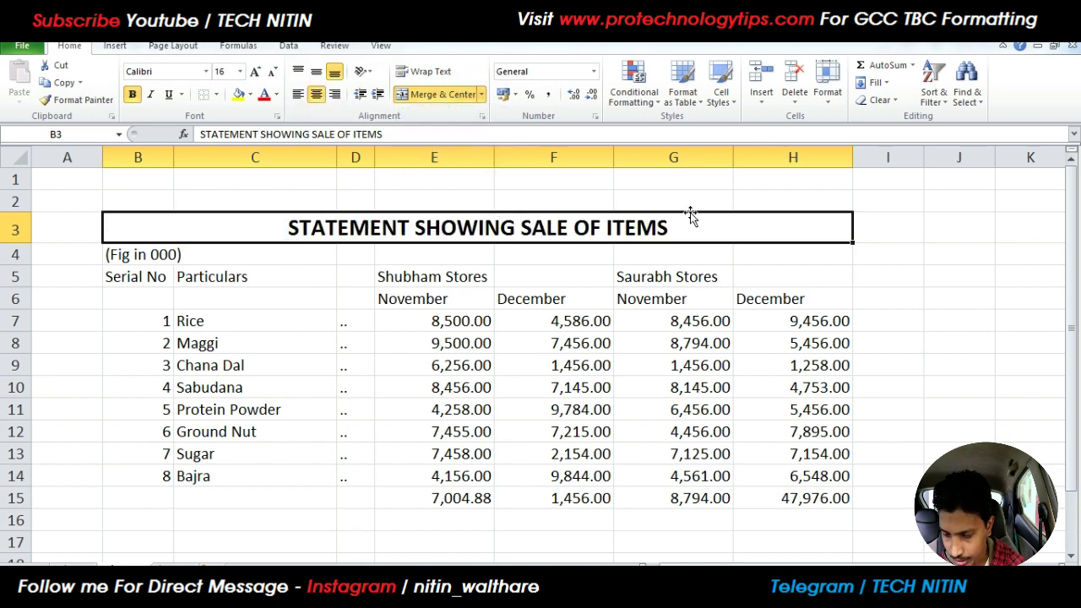
click(966, 272)
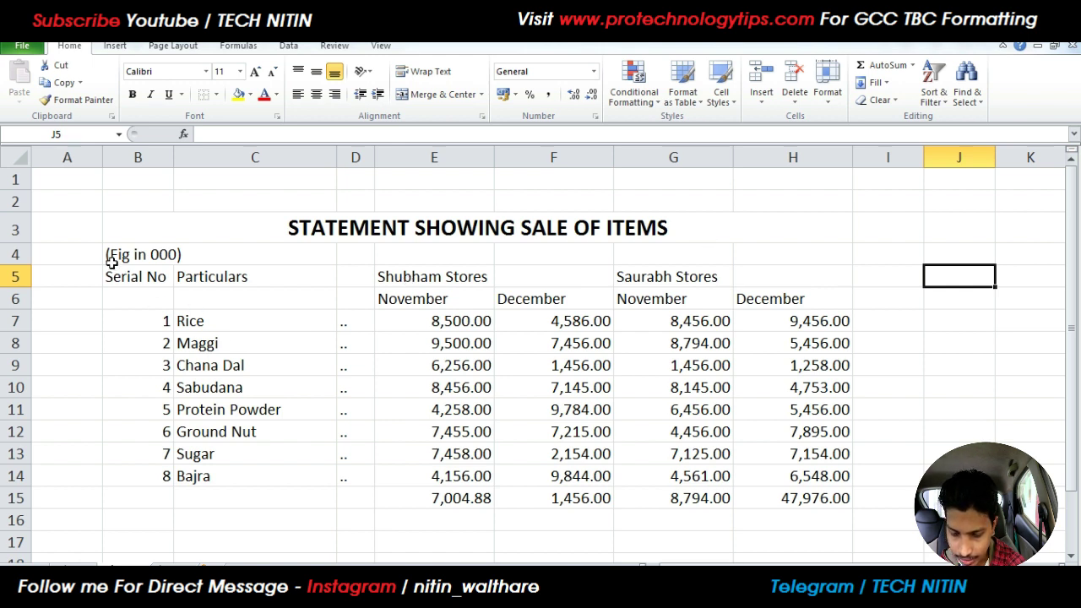
Merge B4:H4 across without centering and right-align the "(Fig in 000)" note
drag(110, 255, 387, 245)
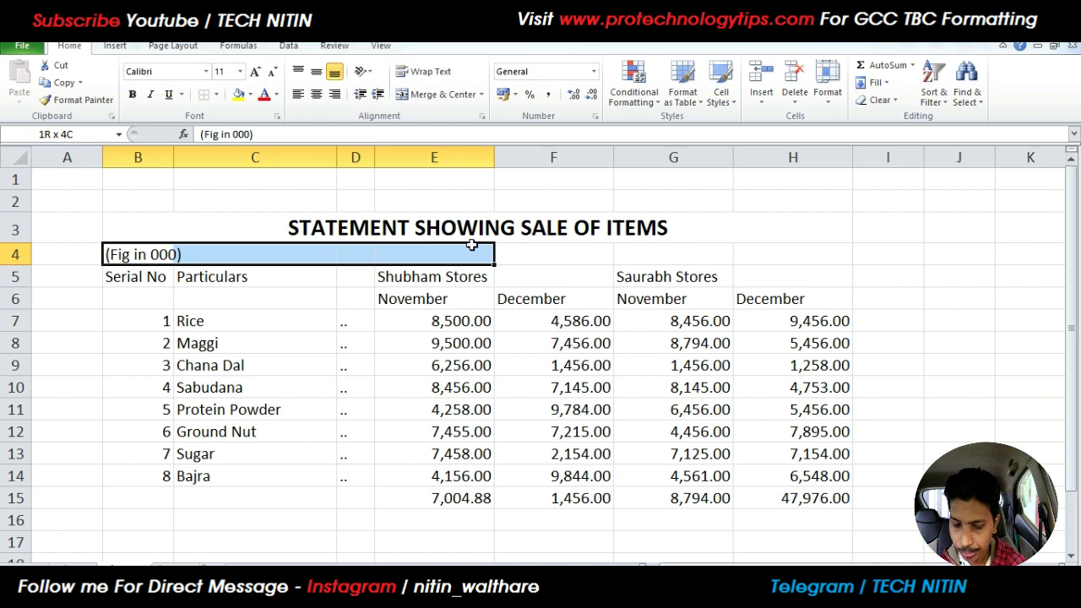
drag(472, 245, 767, 245)
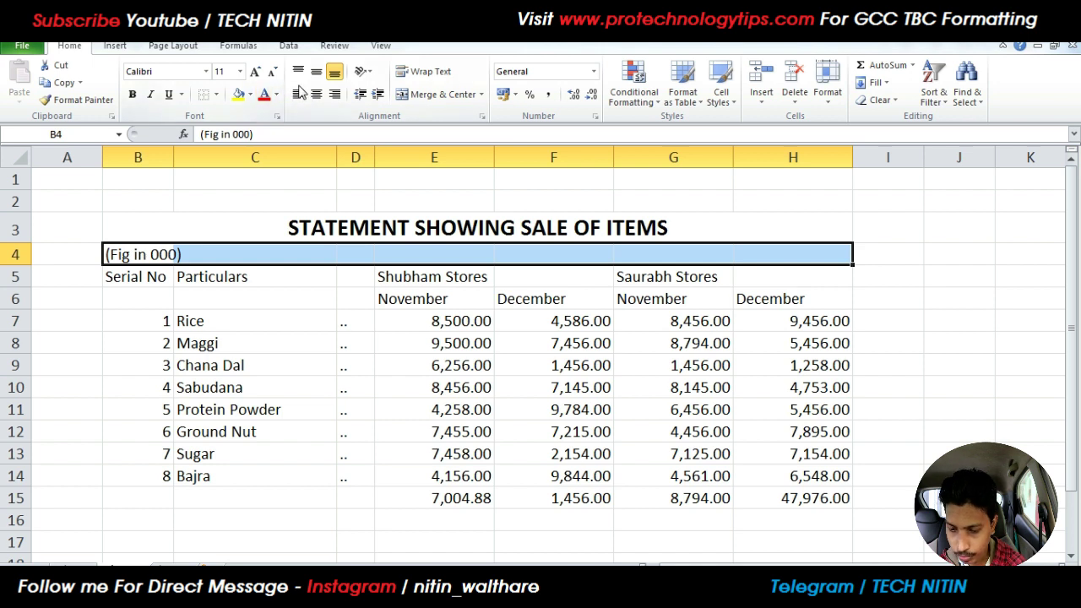
click(480, 94)
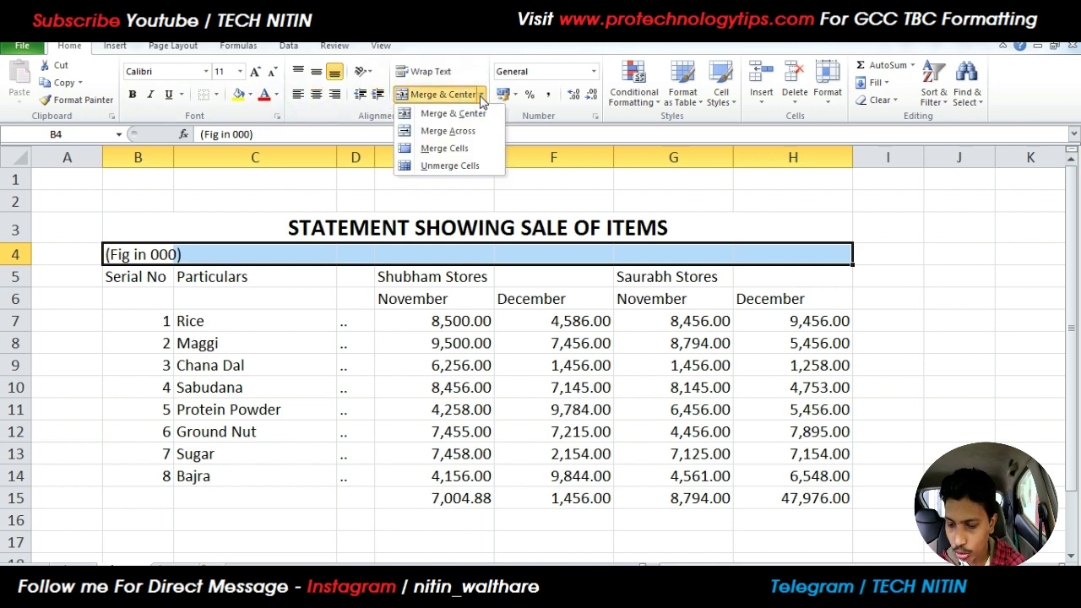
click(473, 135)
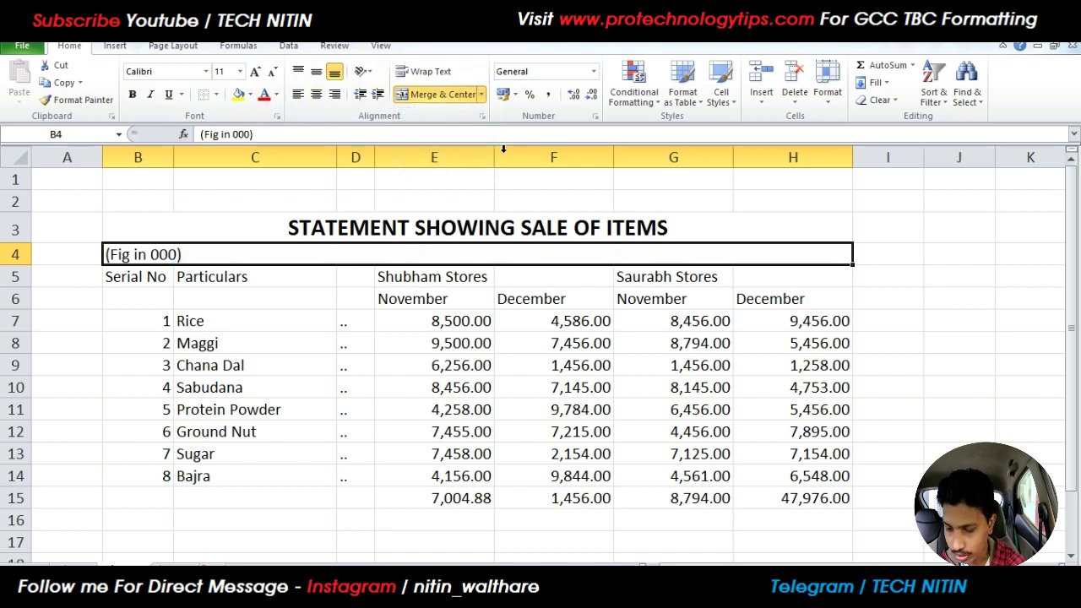
click(334, 94)
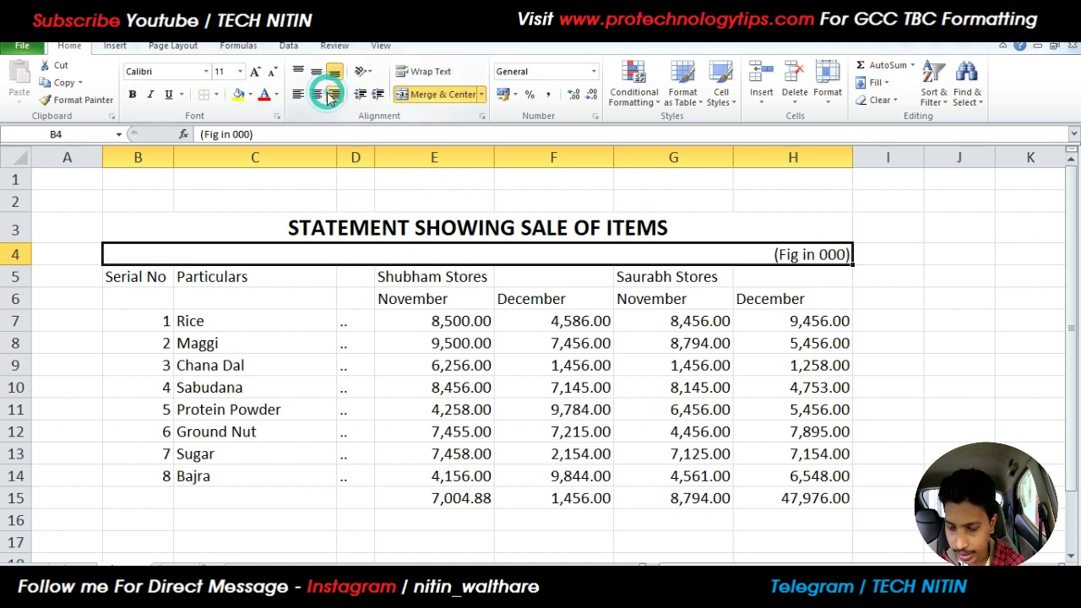
click(932, 272)
click(818, 256)
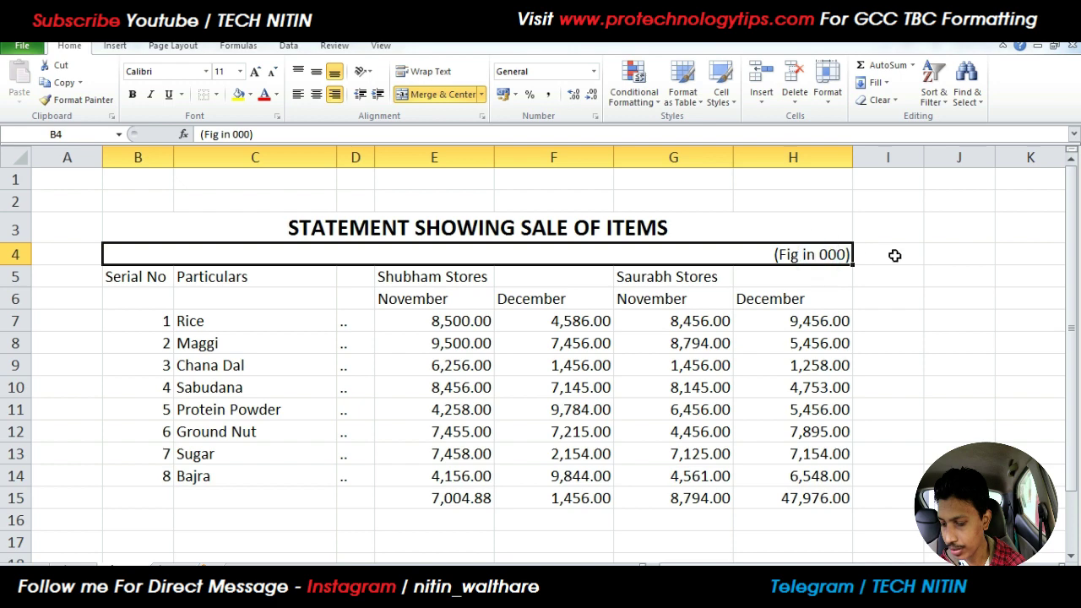
click(895, 255)
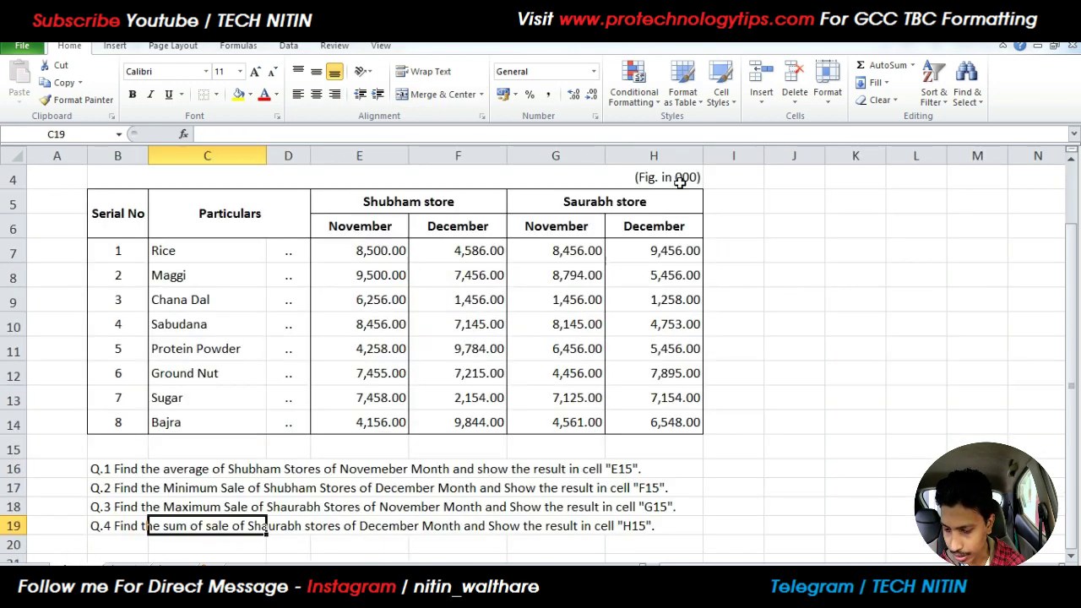
Check the formatted statement on the question sheet, and underline the title in row 3 of the unformatted sheet
drag(1072, 286, 1066, 269)
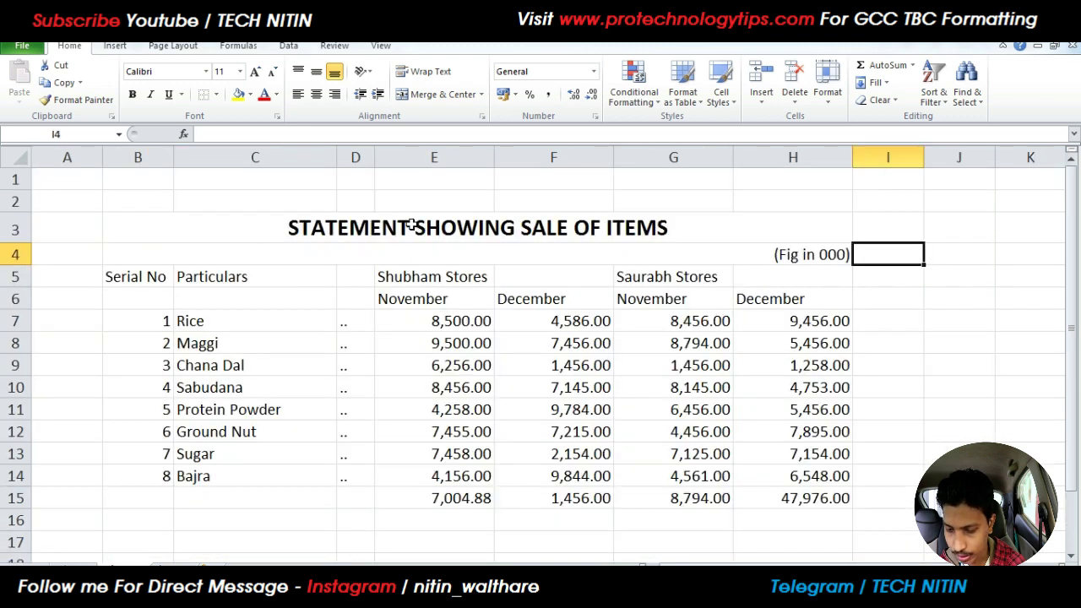
click(420, 224)
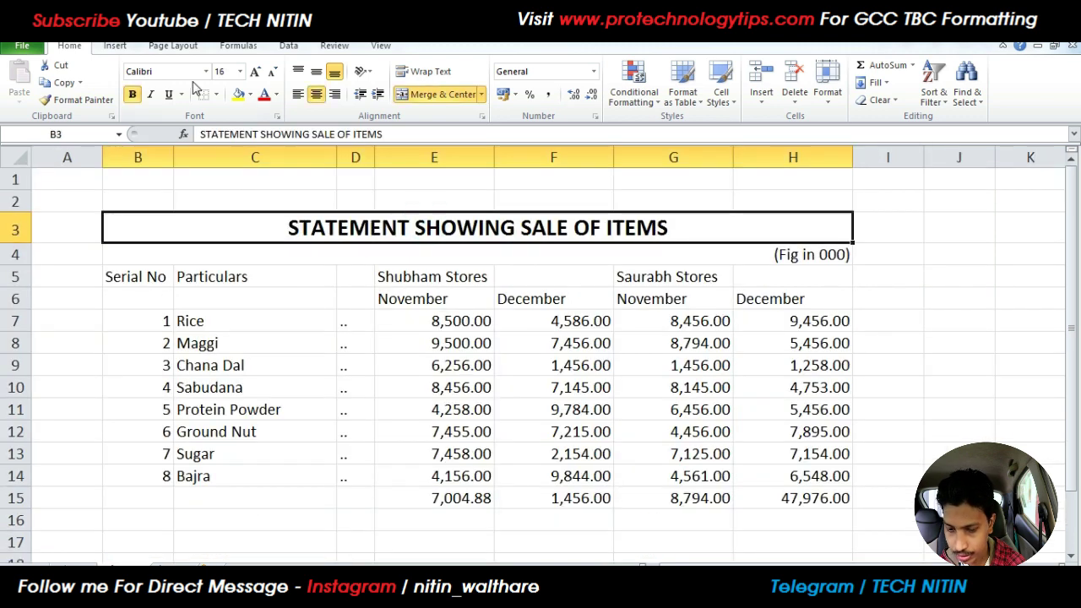
click(168, 94)
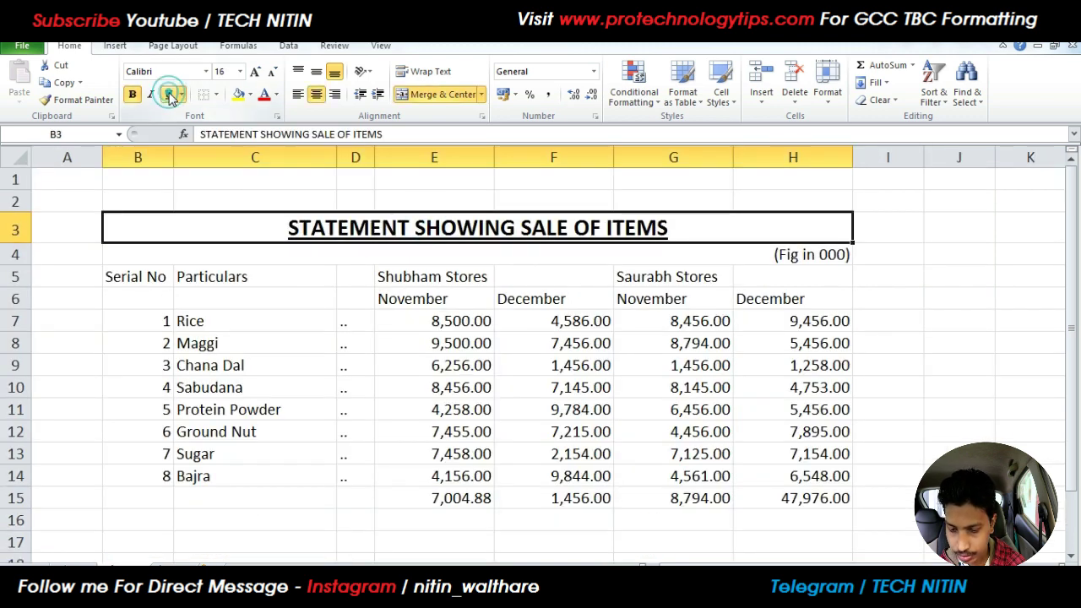
click(926, 263)
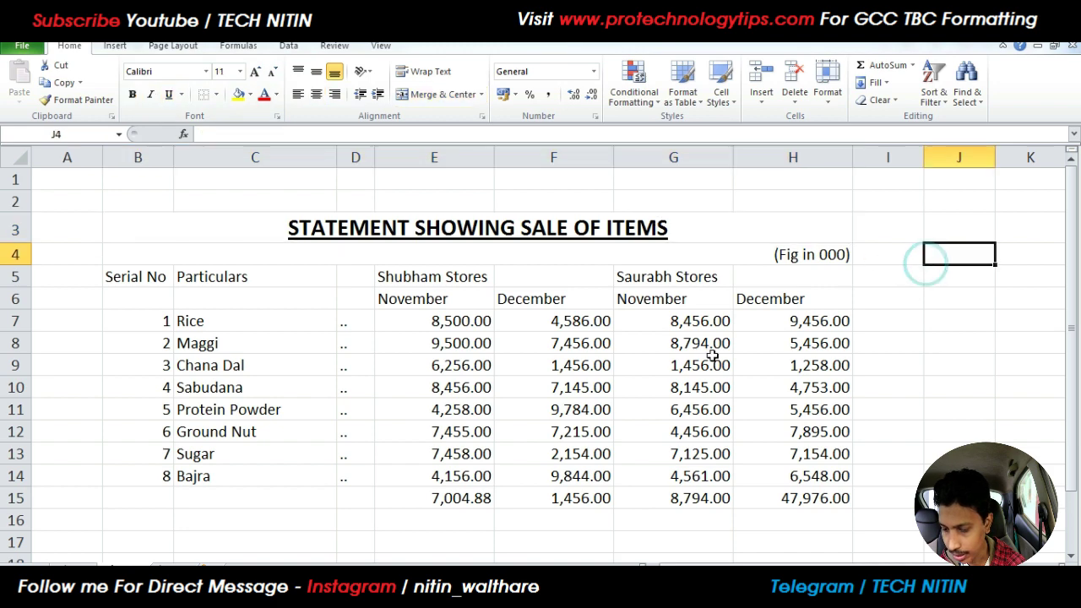
Merge and center the Serial No heading over B5:B6 and make it bold
click(110, 279)
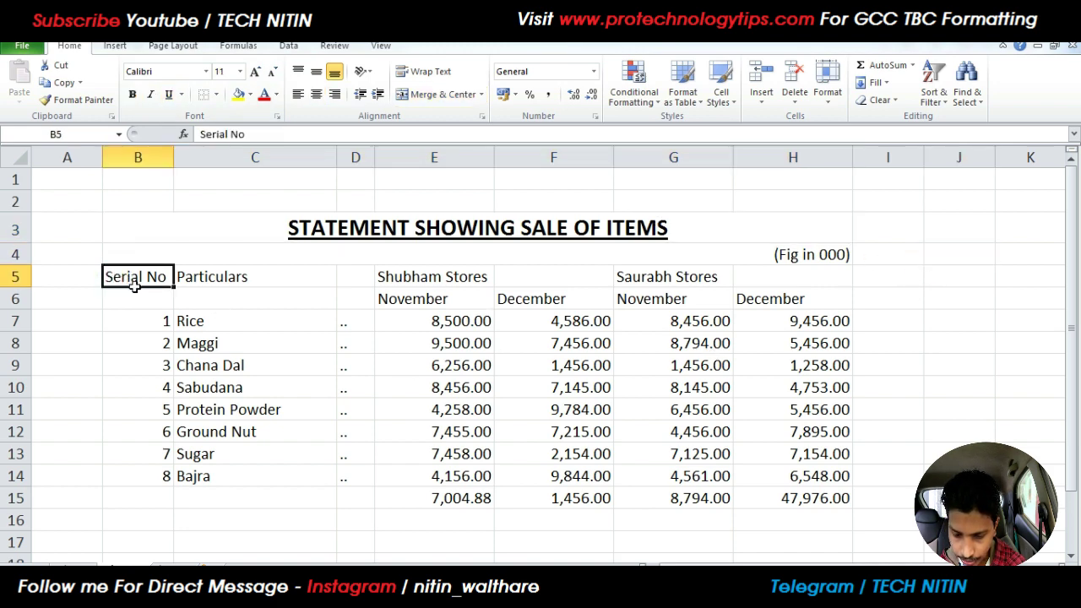
drag(134, 287, 135, 295)
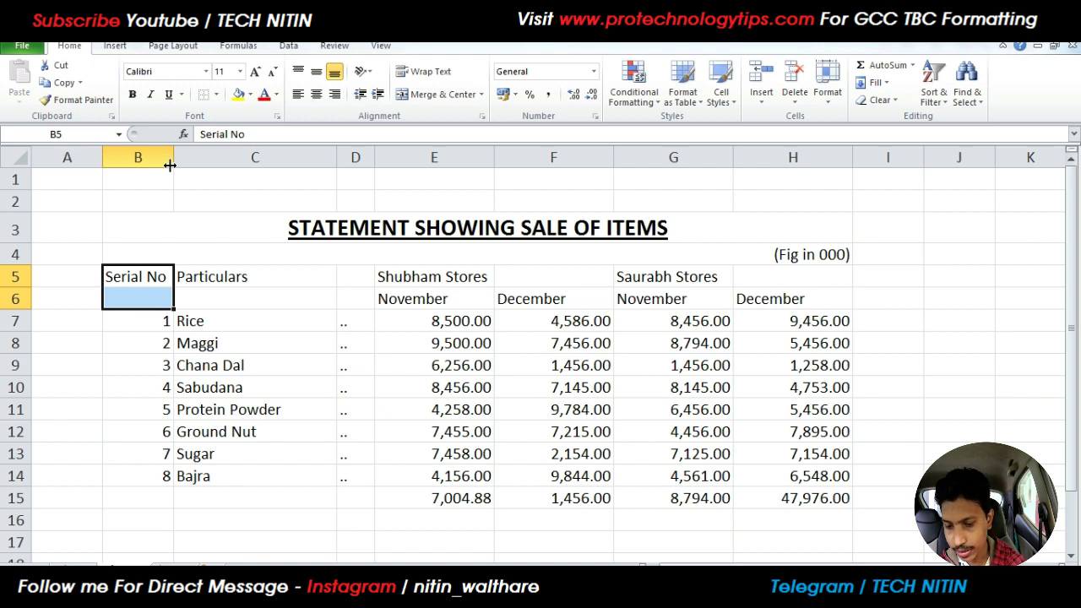
click(454, 96)
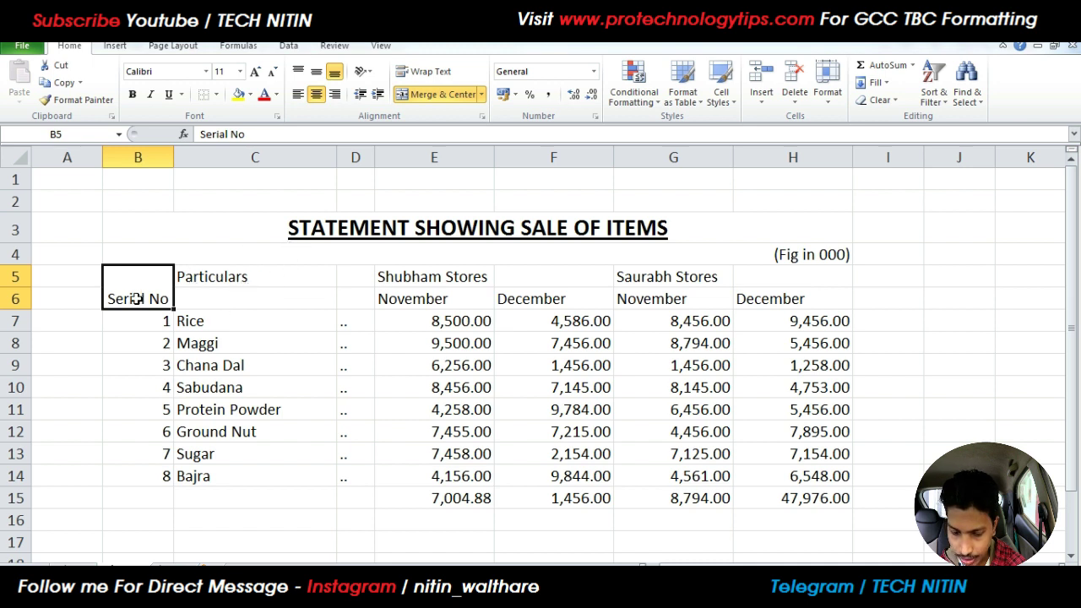
click(132, 94)
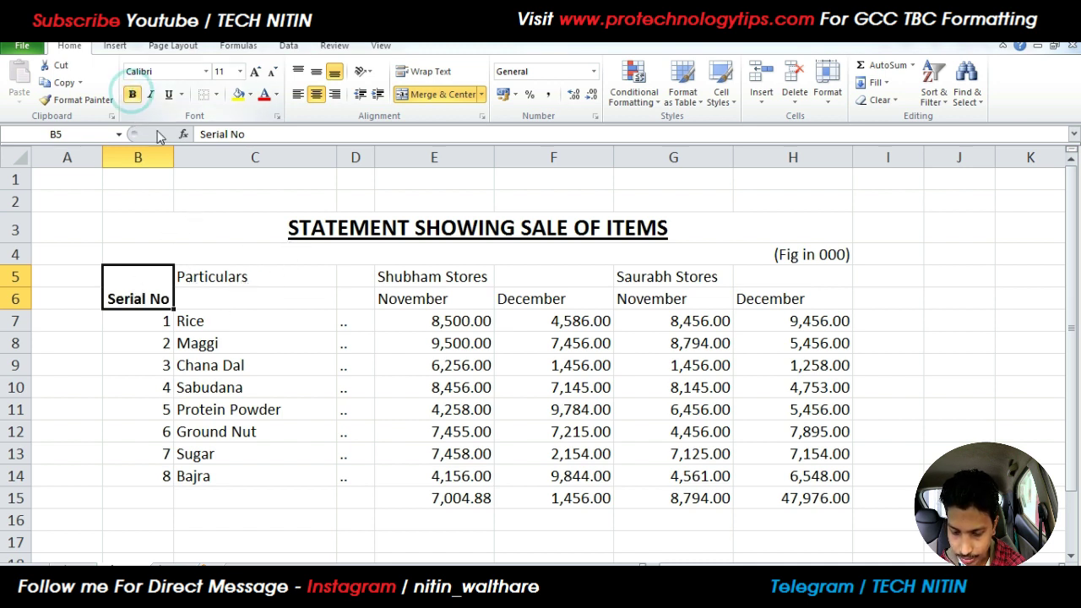
Merge and center the Particulars heading over C5:D6 and make it bold
click(191, 277)
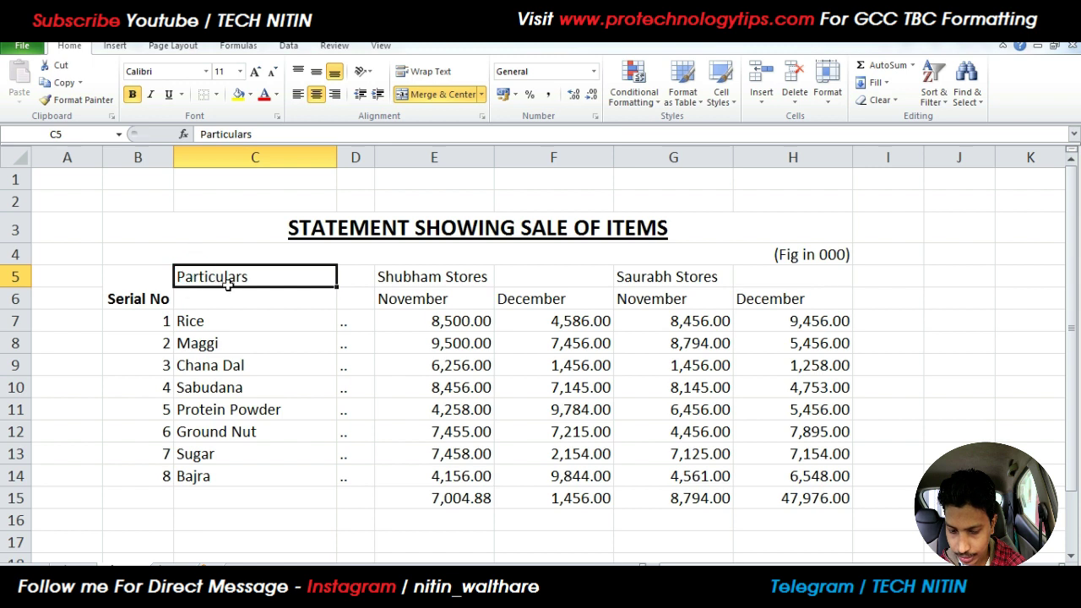
drag(240, 287, 296, 295)
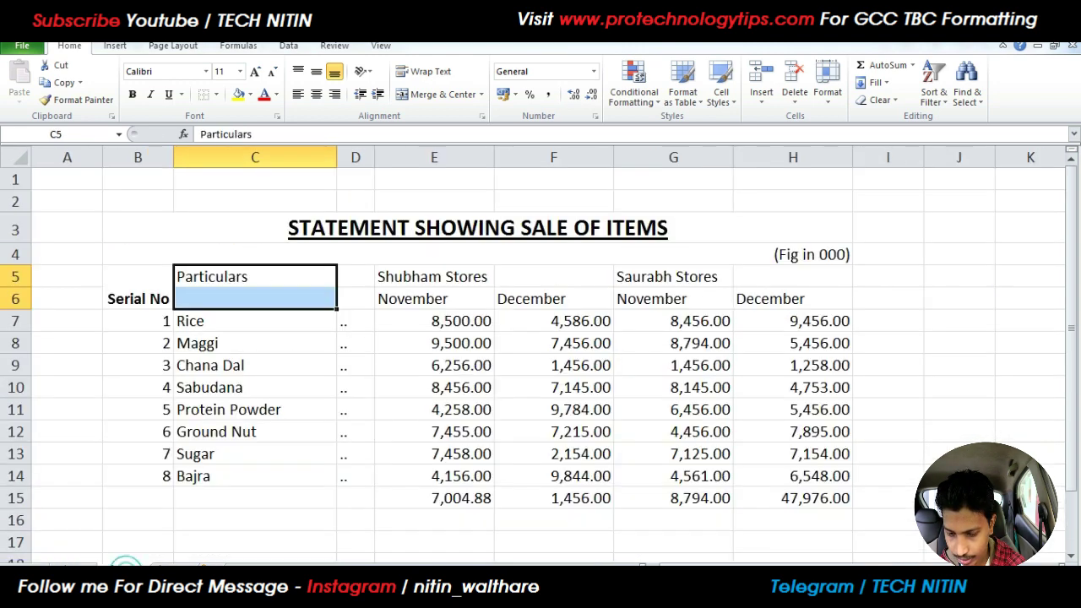
click(244, 224)
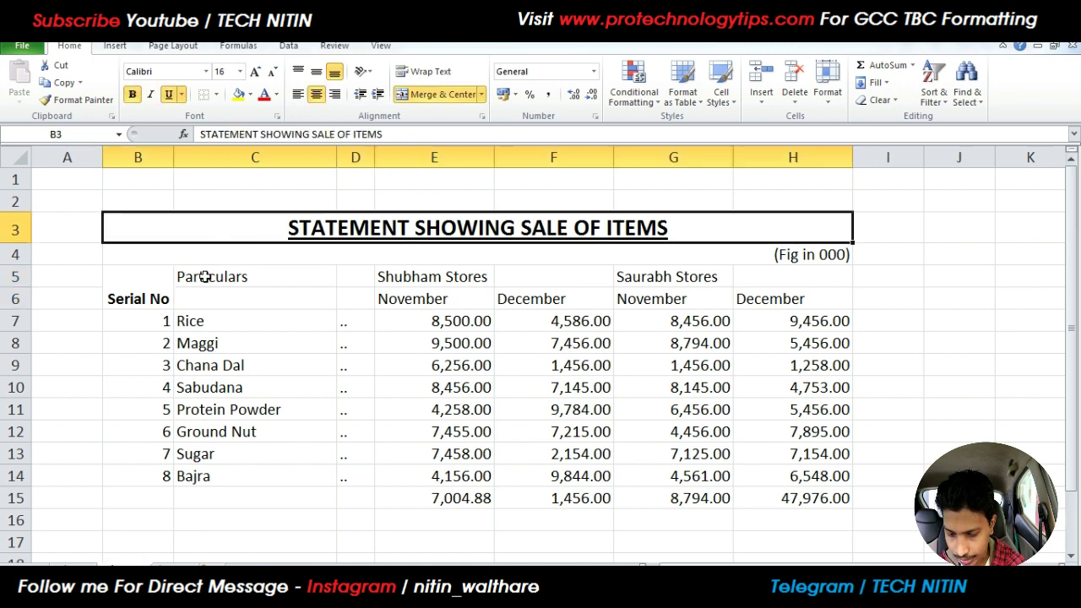
click(203, 279)
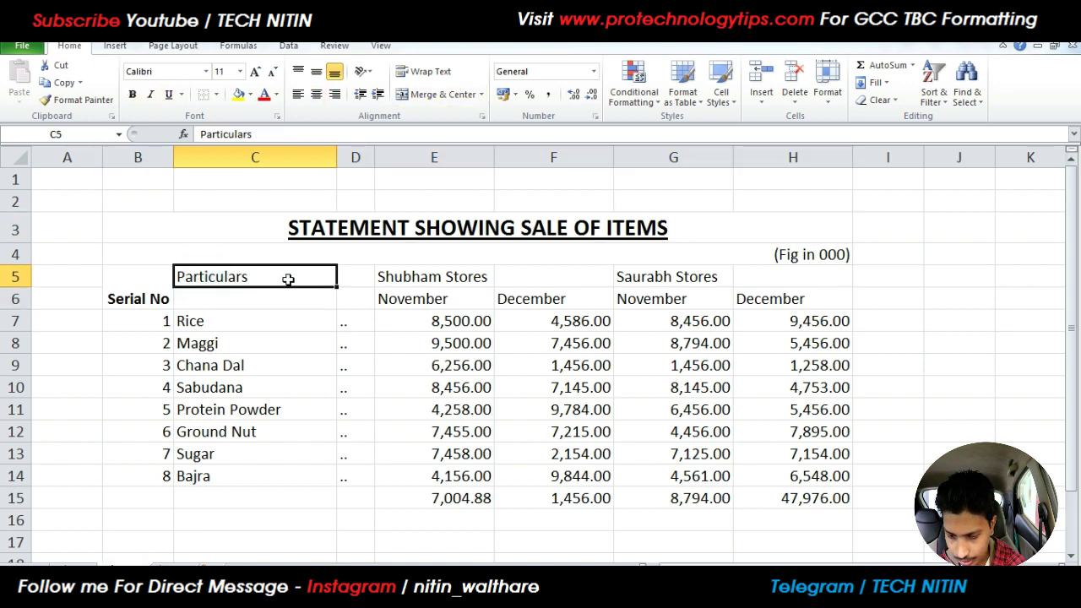
drag(313, 279, 344, 304)
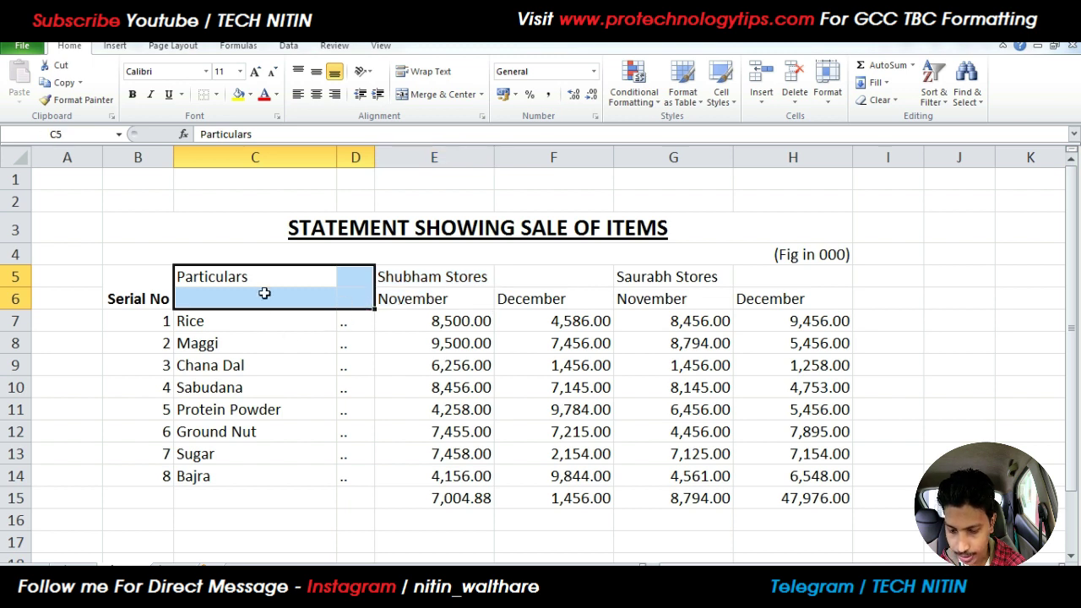
click(446, 94)
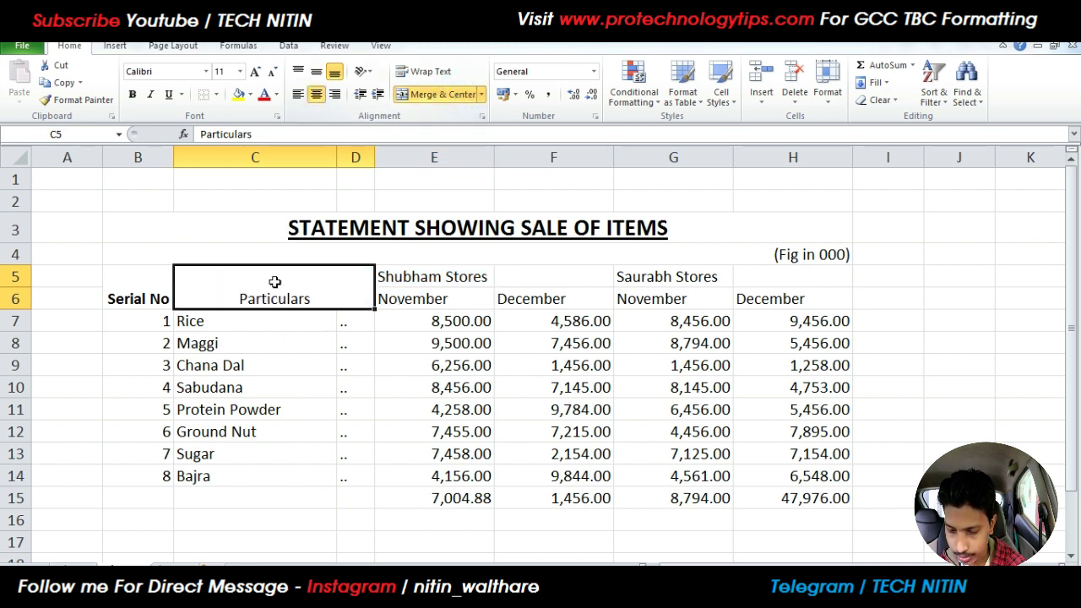
click(132, 94)
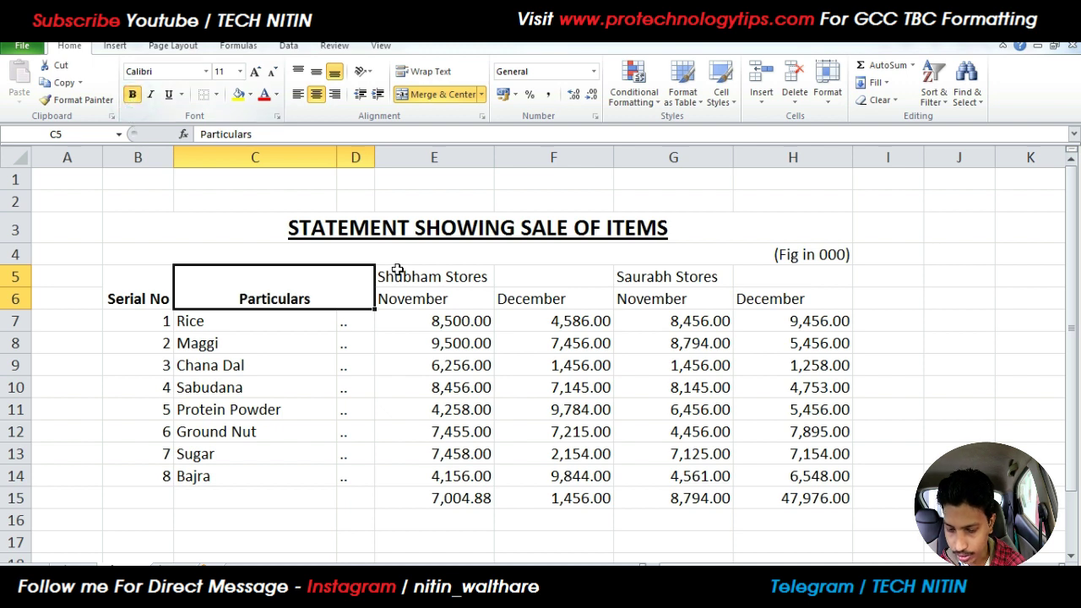
Merge and center the Shubham Stores heading across E5:F5 and make it bold
click(413, 283)
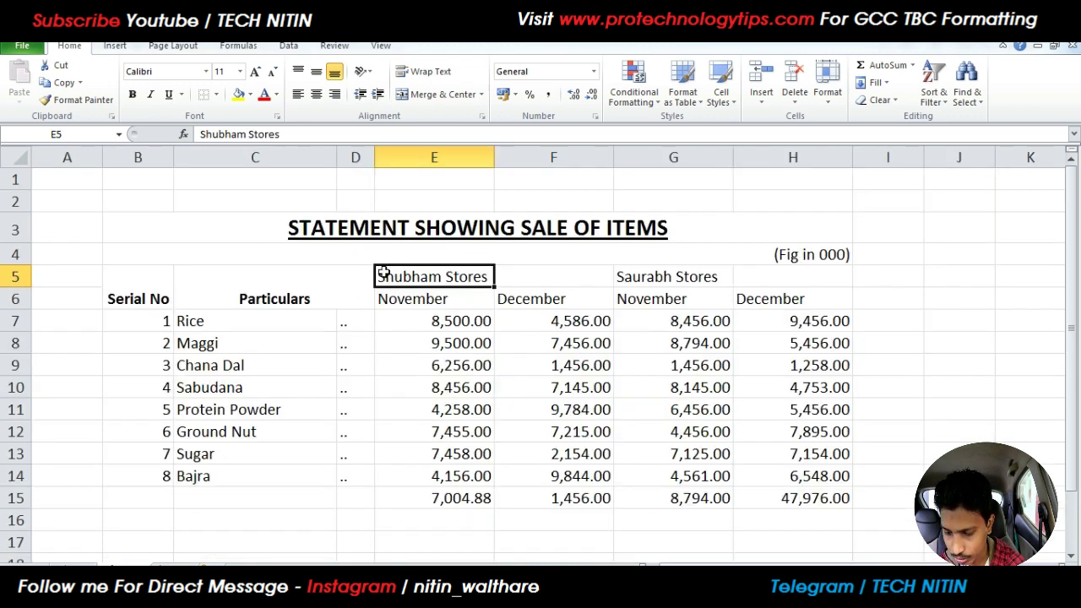
drag(379, 272, 507, 271)
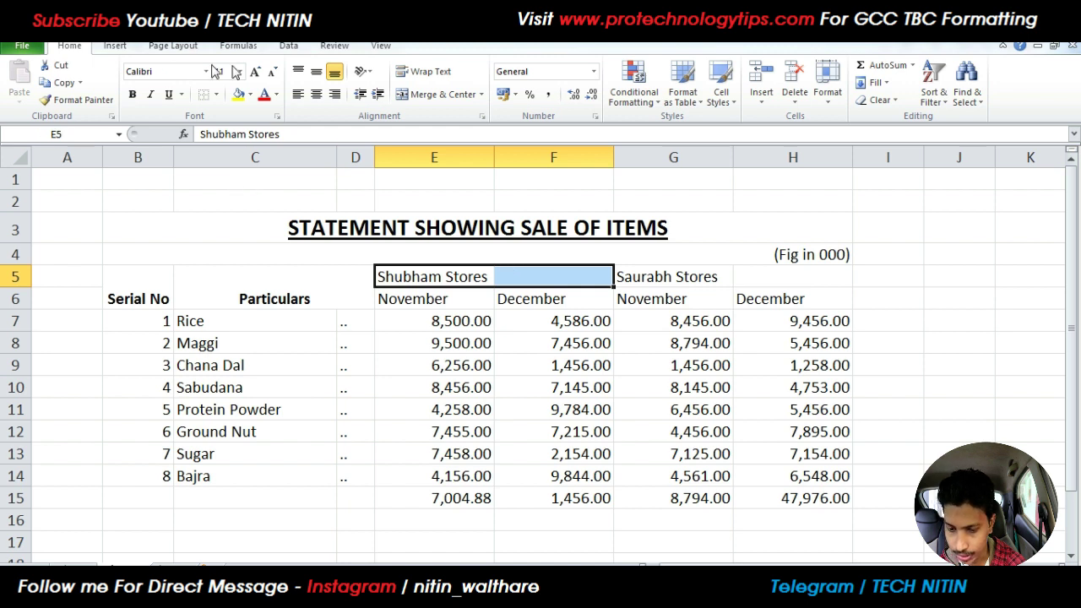
click(430, 94)
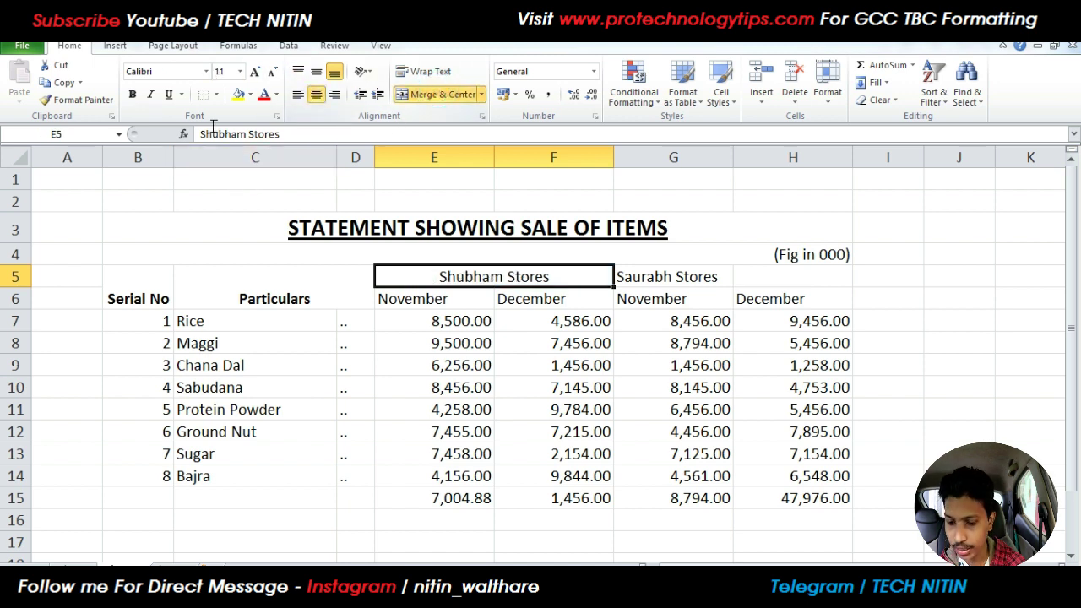
click(132, 93)
Make the Saurabh Stores heading bold and merge and center it across G5:H5
click(685, 245)
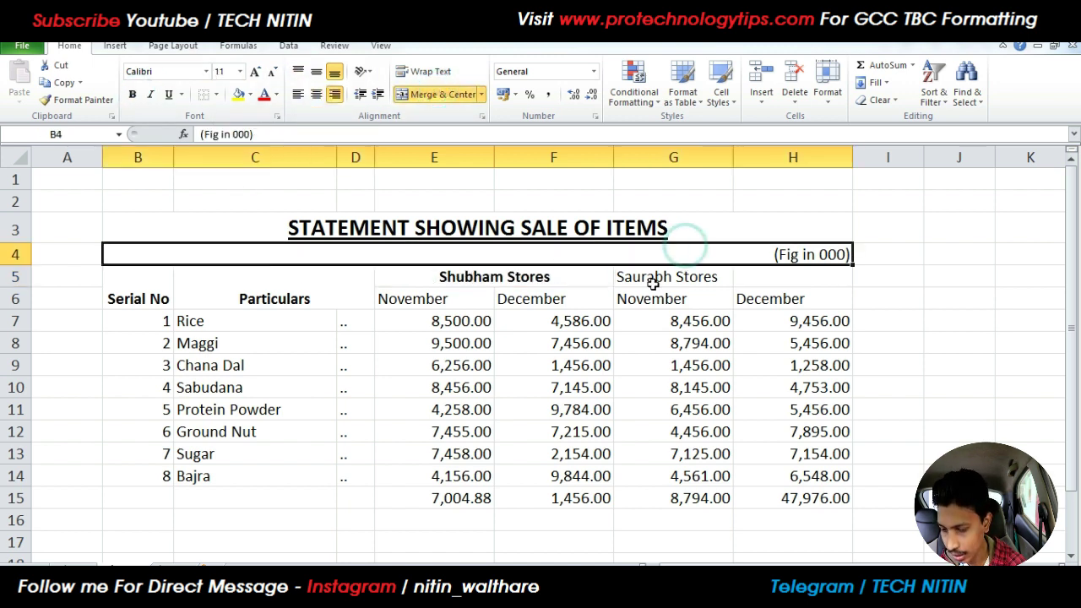
drag(651, 278, 786, 273)
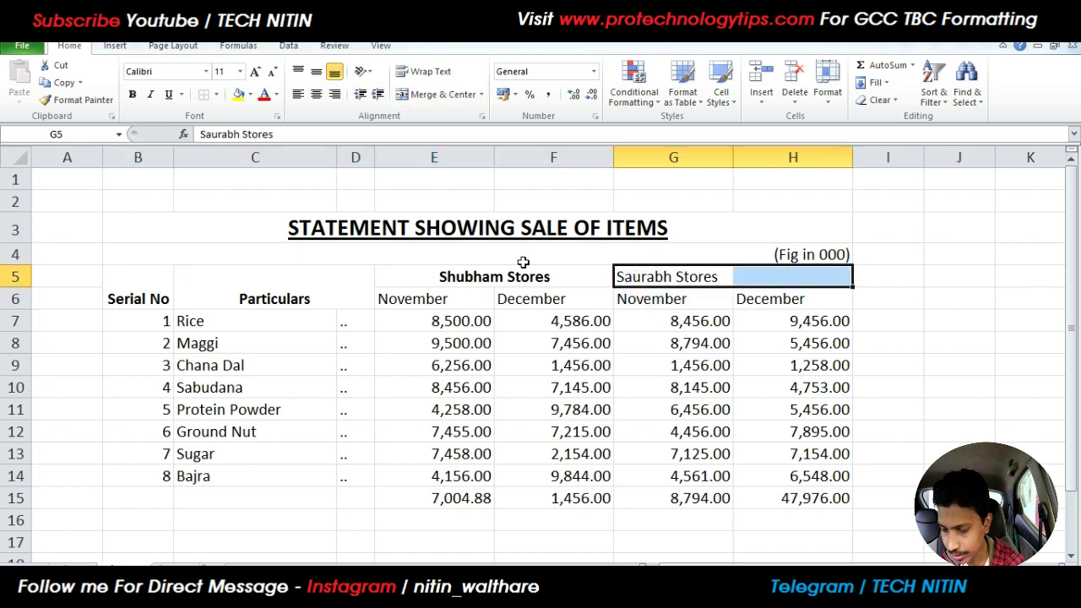
click(132, 93)
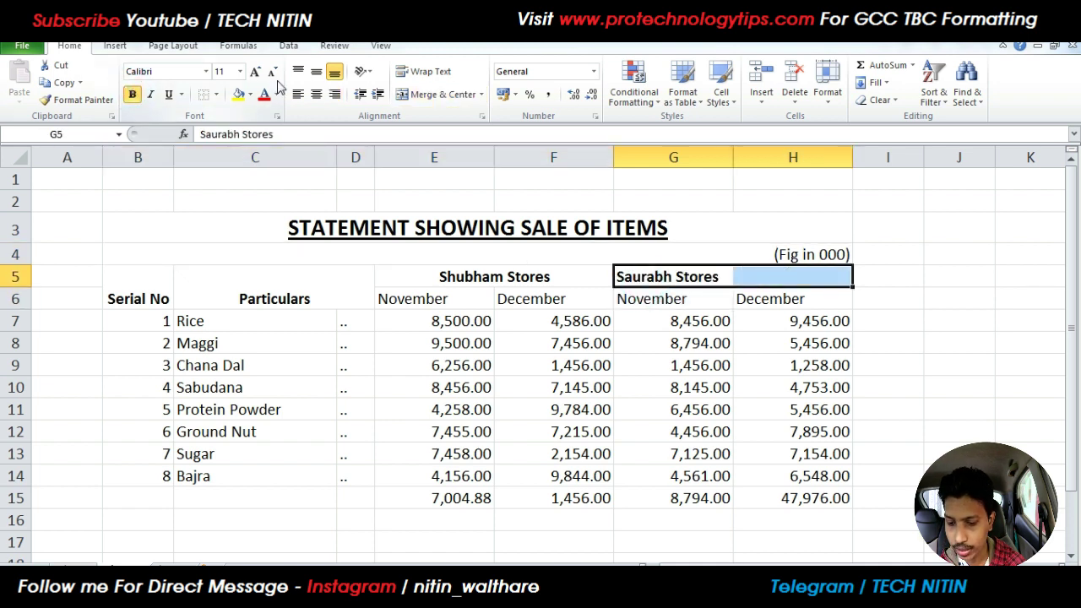
click(431, 93)
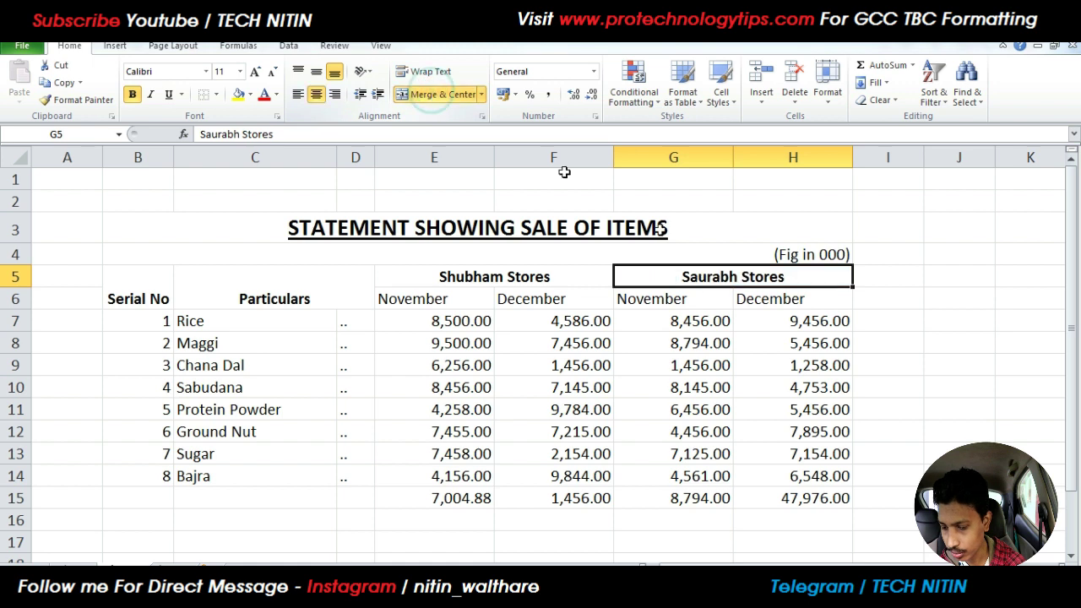
click(998, 307)
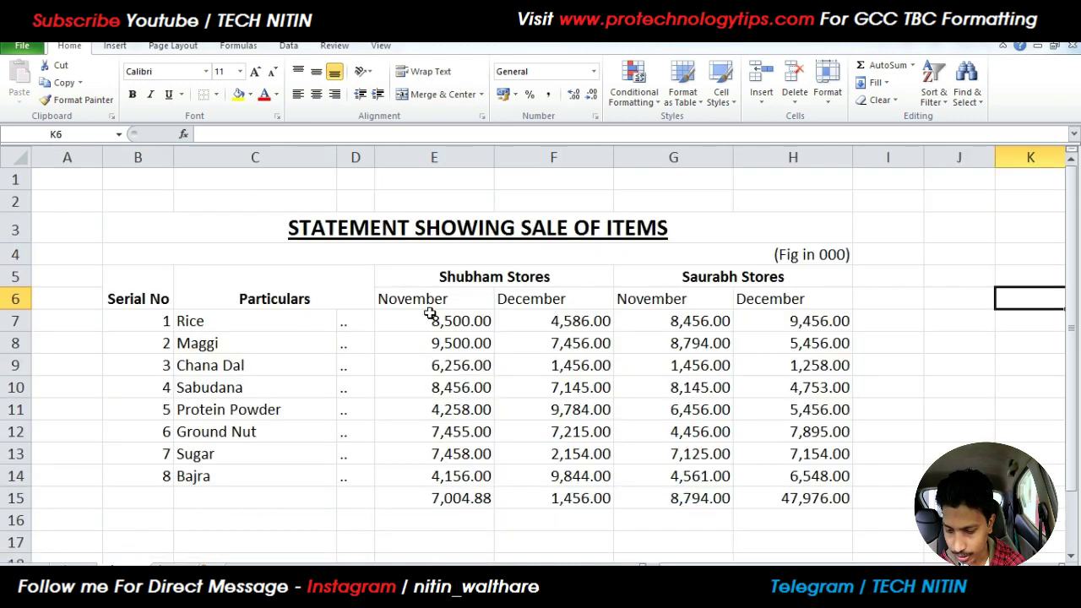
Center the November and December headings in E6:H6 and make them bold
drag(403, 299, 754, 297)
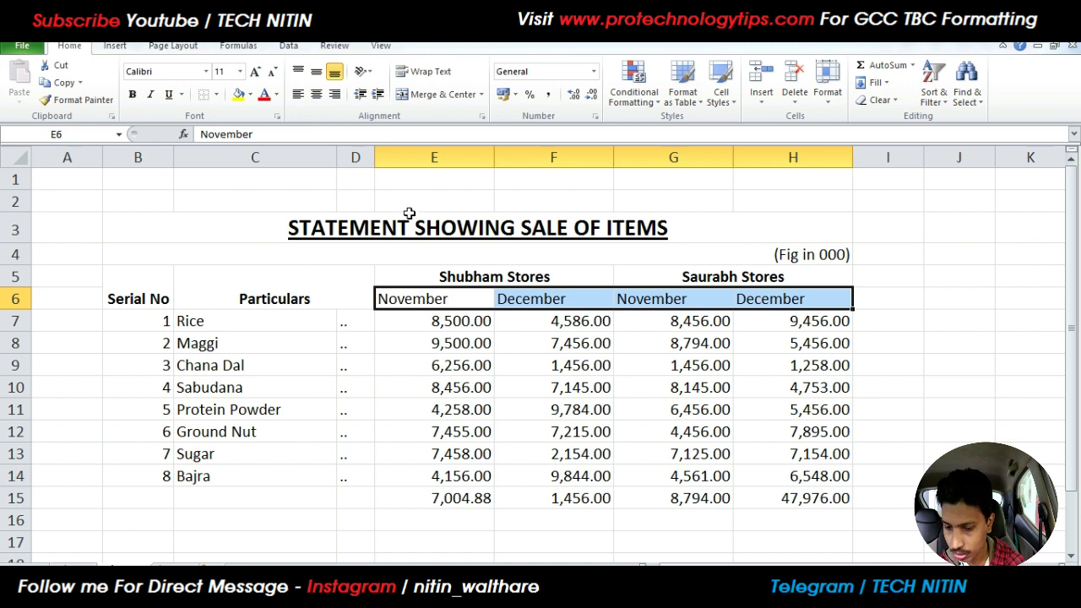
click(315, 95)
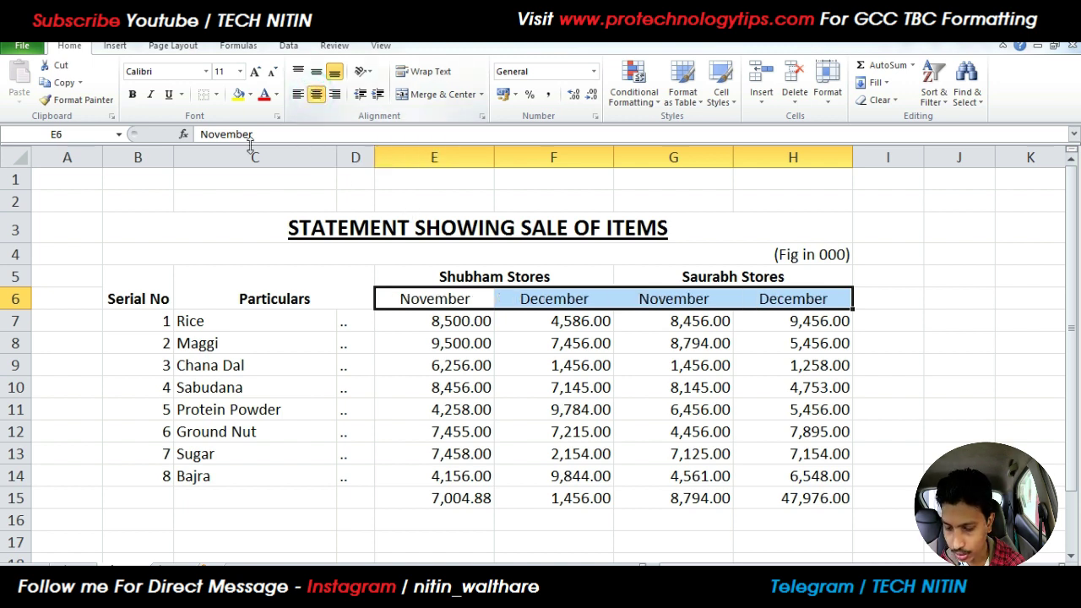
click(133, 94)
click(998, 337)
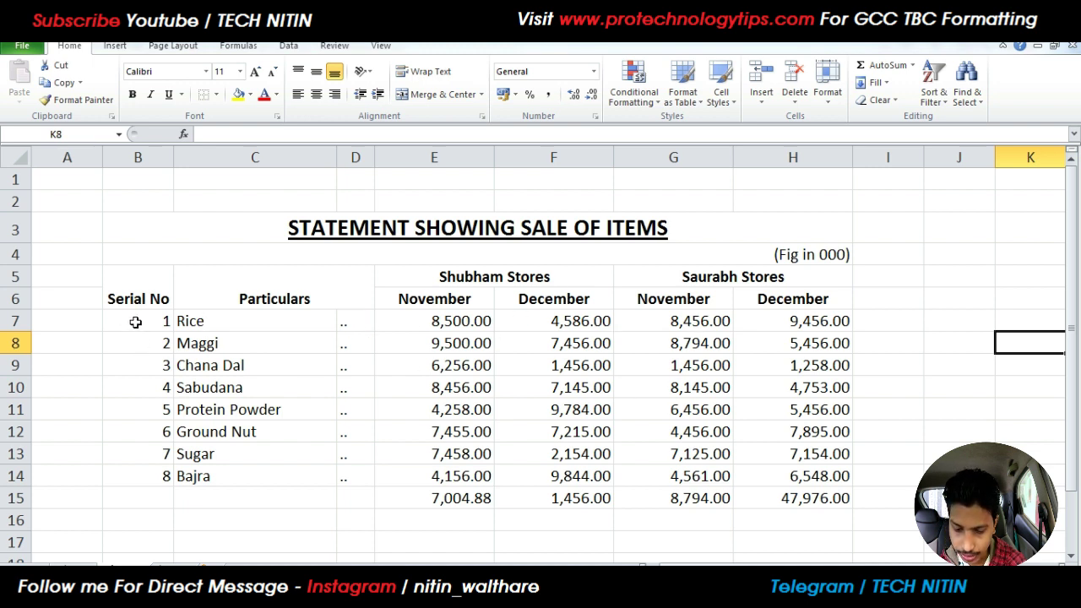
Center the serial numbers 1 to 8 in B7:B14
drag(135, 322, 149, 478)
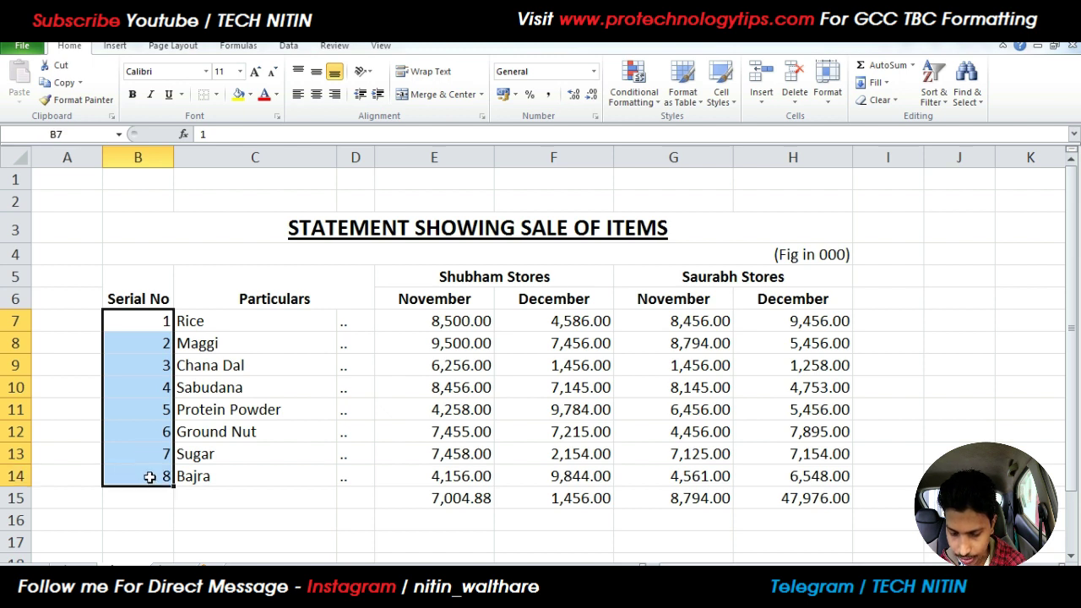
click(317, 102)
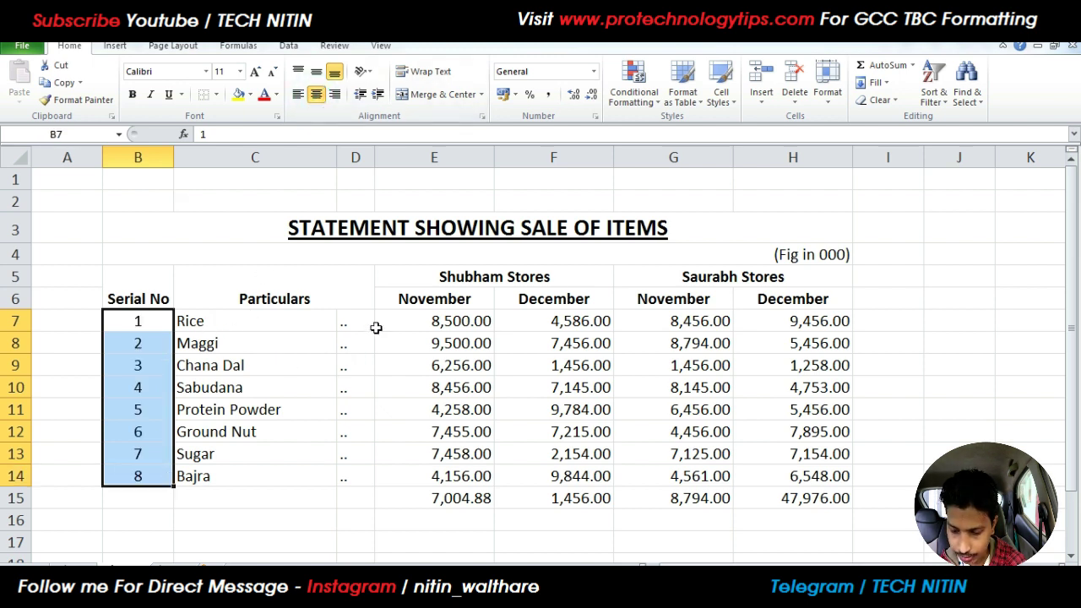
click(249, 323)
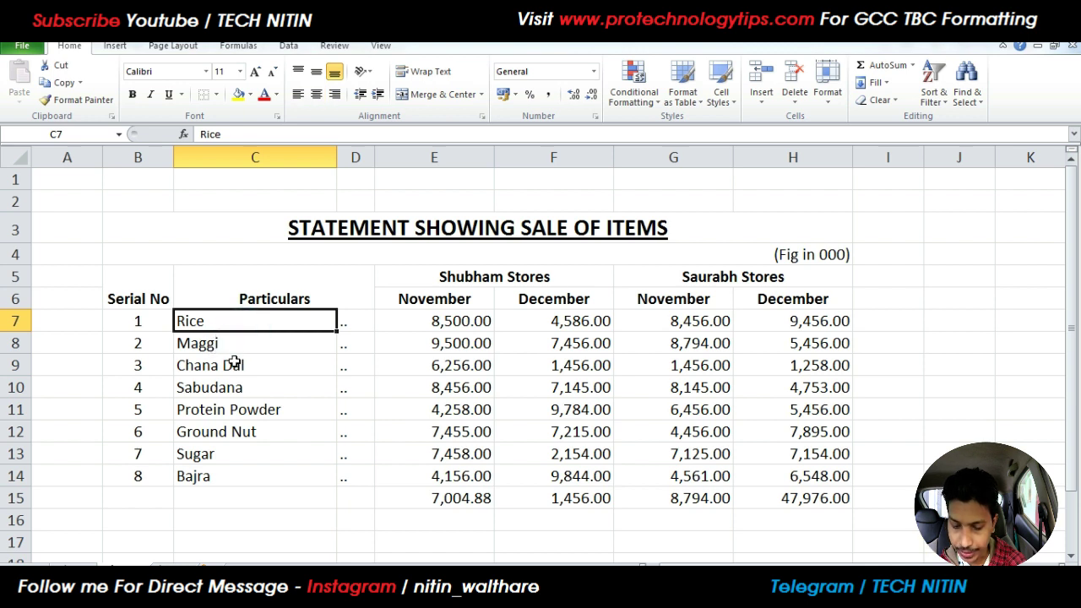
click(269, 526)
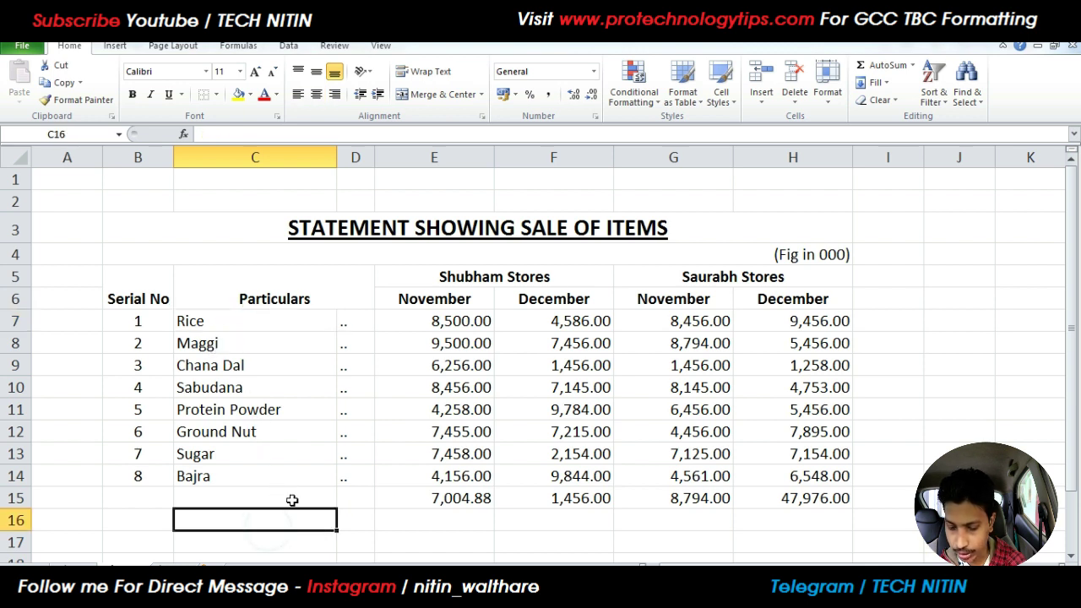
click(293, 500)
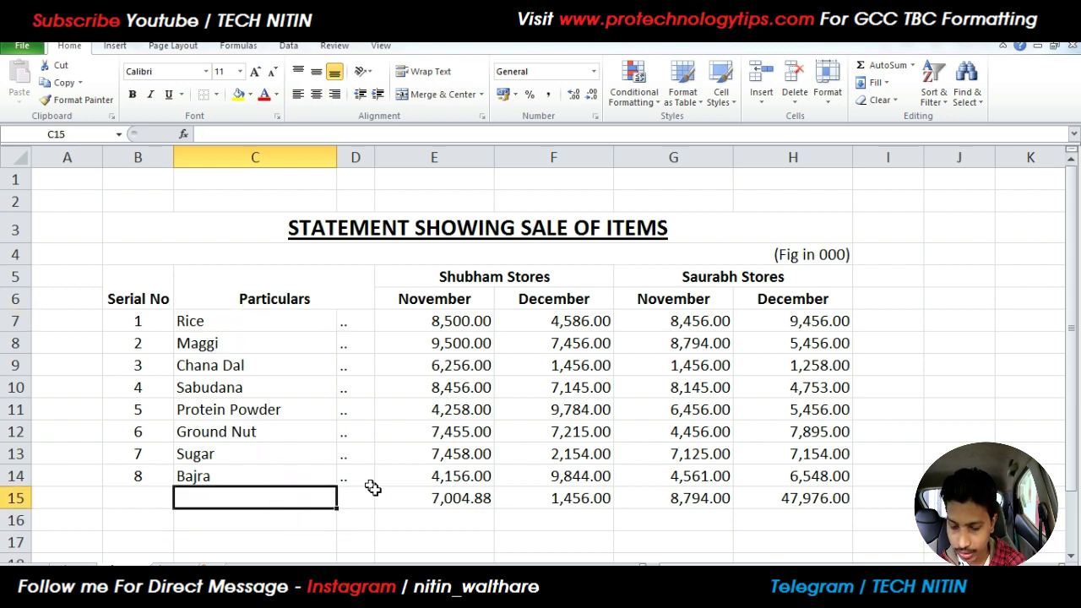
click(402, 510)
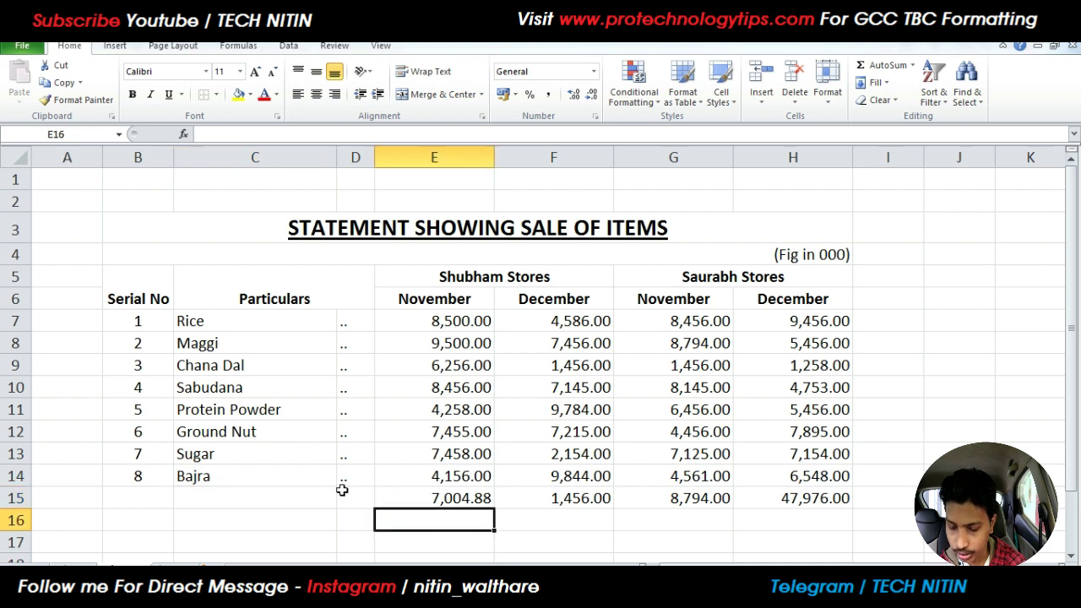
click(266, 488)
Center the dots beside the item names in D7:D14
drag(350, 321, 362, 475)
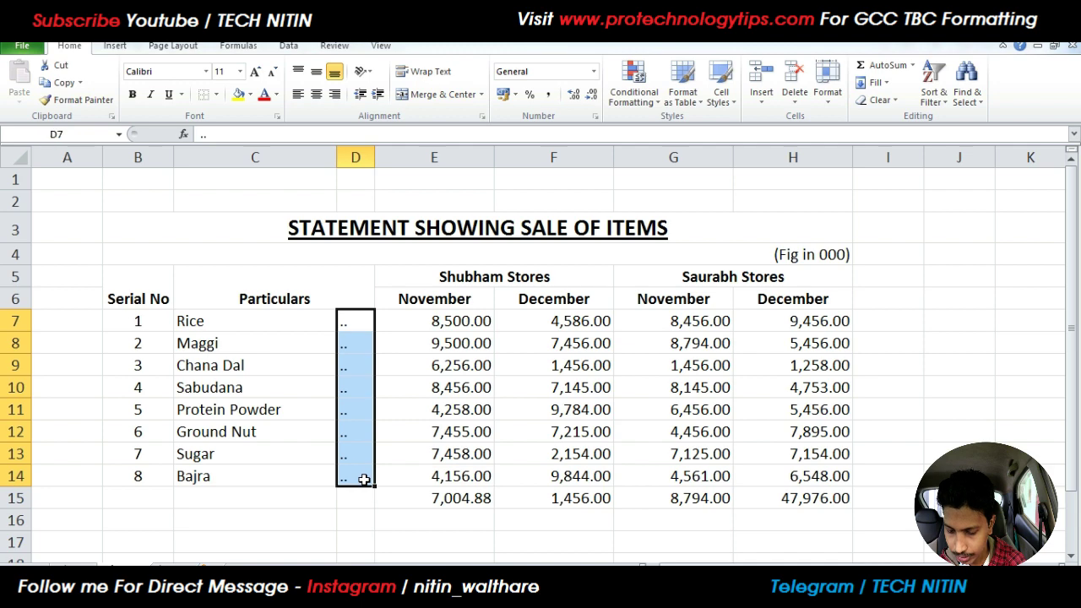
click(312, 96)
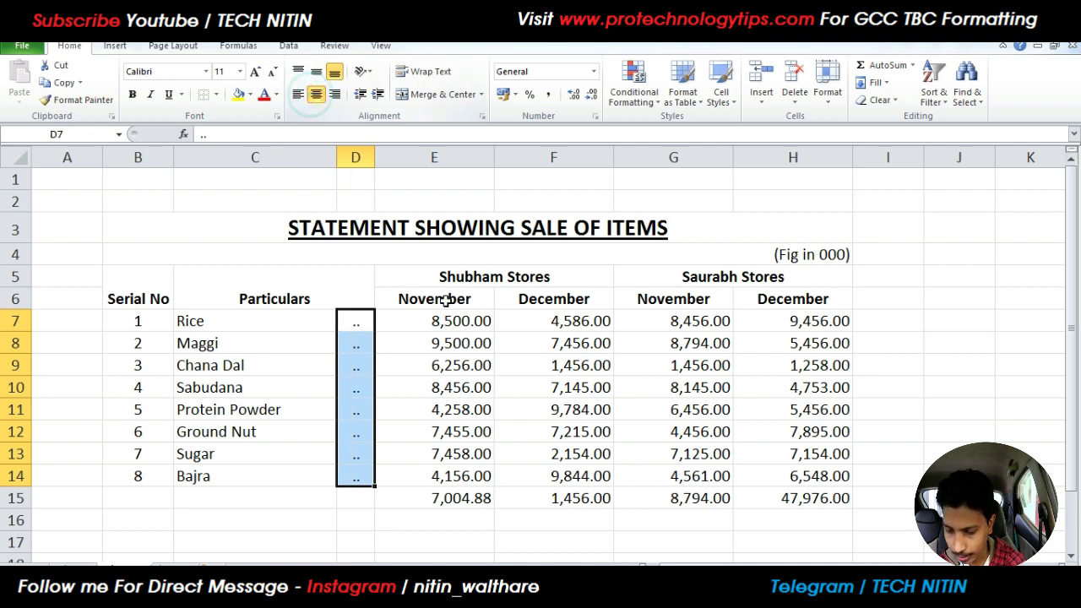
click(727, 235)
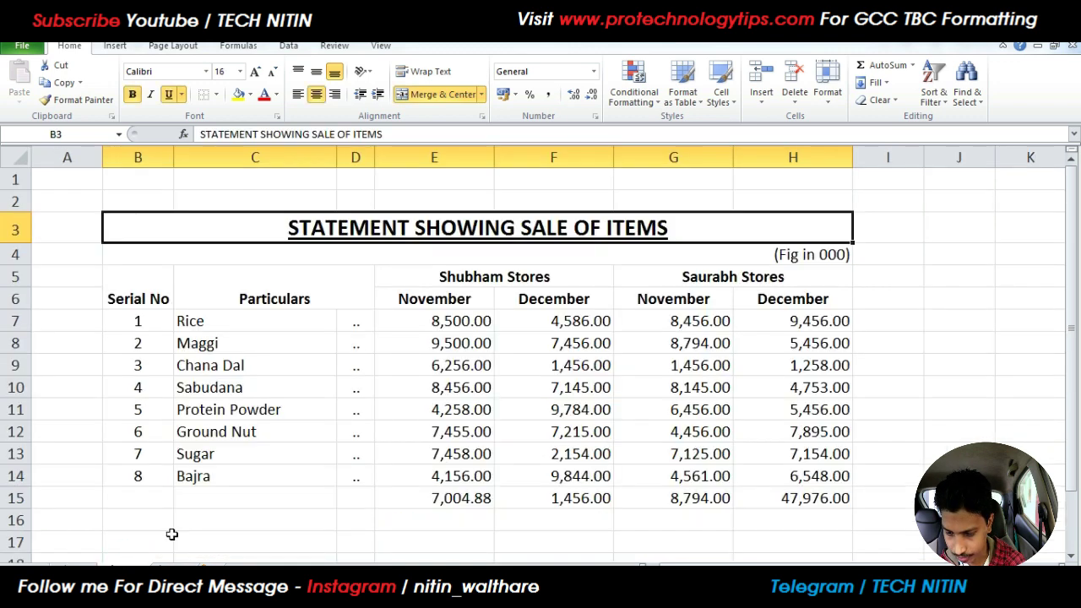
click(891, 366)
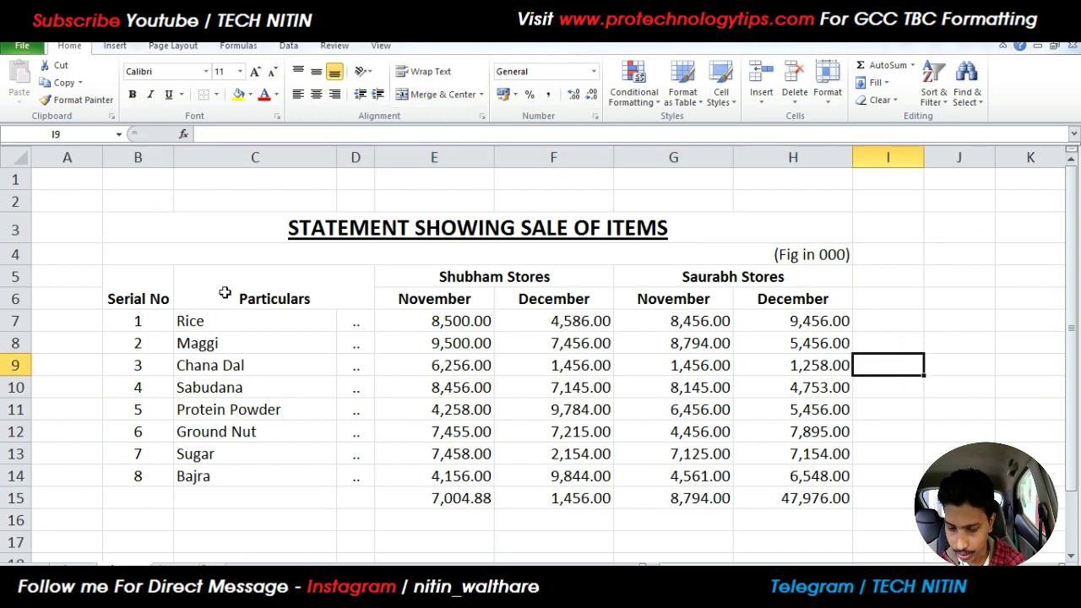
Apply all borders to the table headings in B5:H6
drag(116, 282, 664, 280)
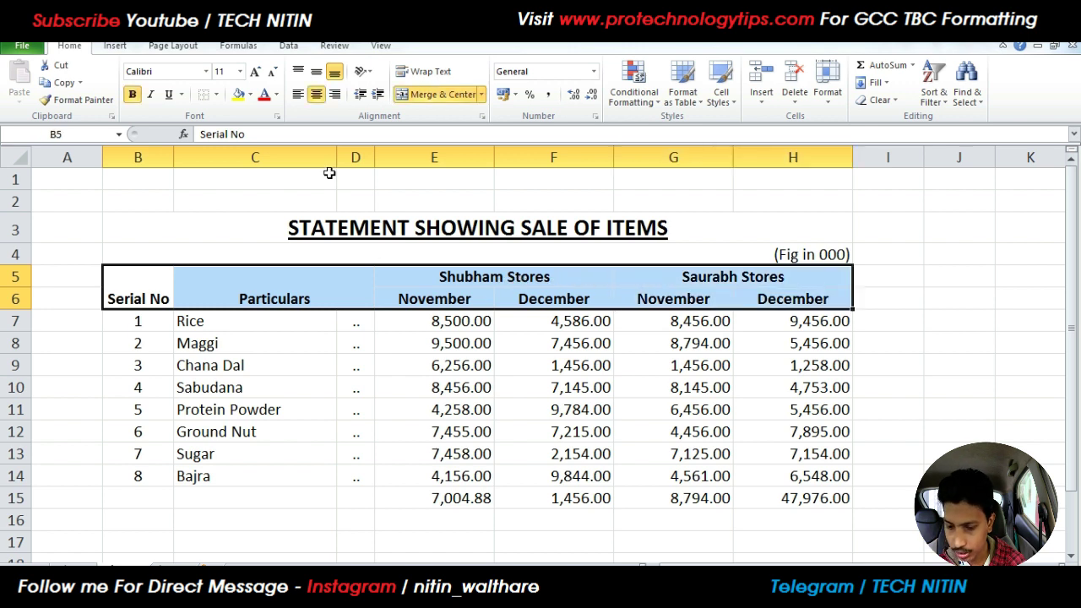
click(216, 95)
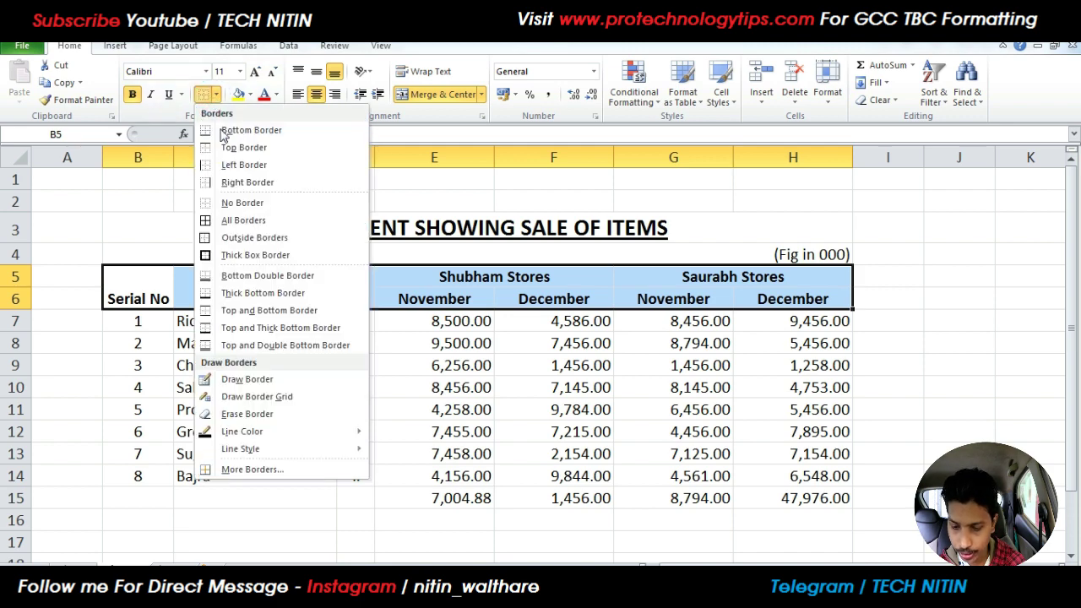
click(251, 219)
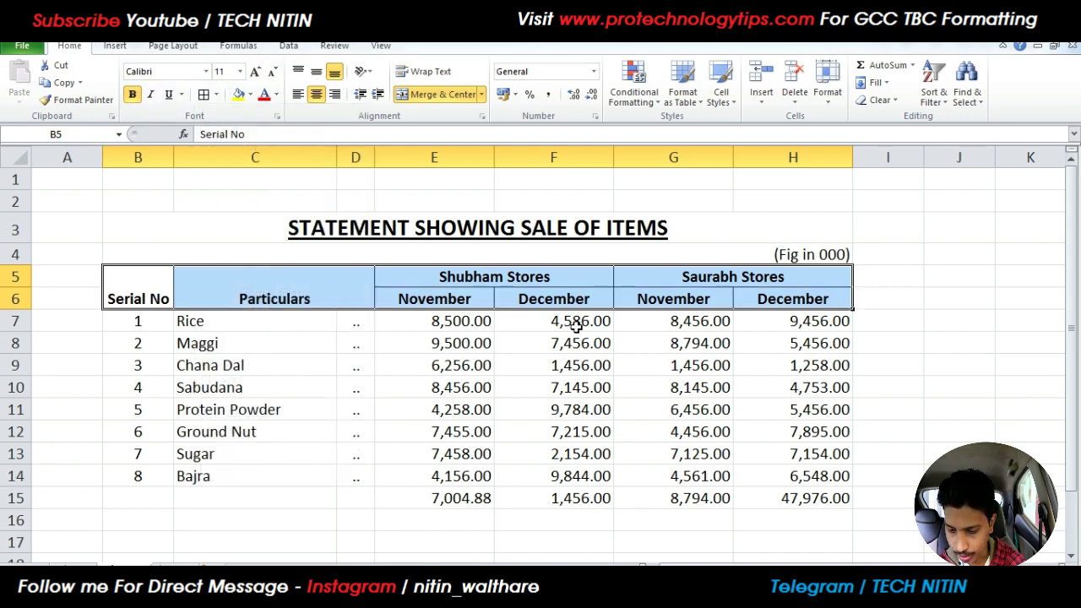
click(926, 367)
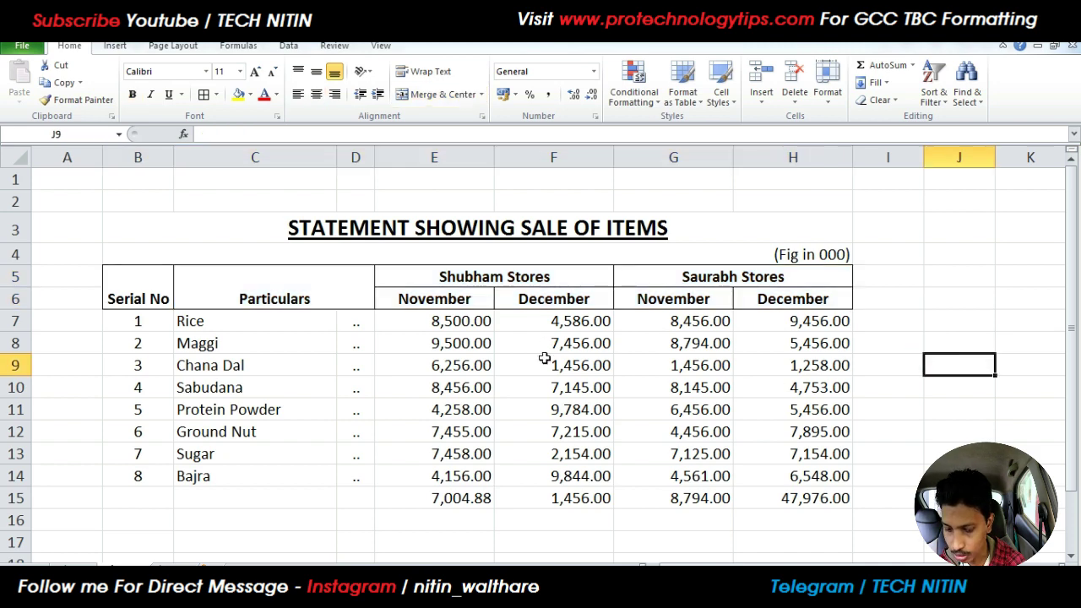
Put an outside border around the item rows in B7:H14
drag(138, 321, 512, 421)
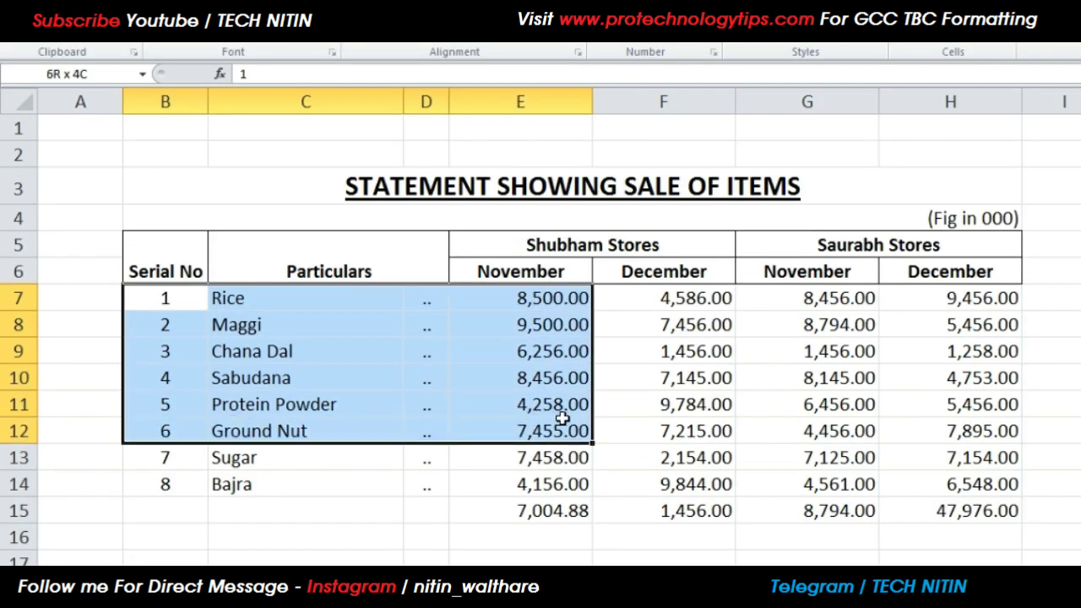
drag(614, 418, 1008, 473)
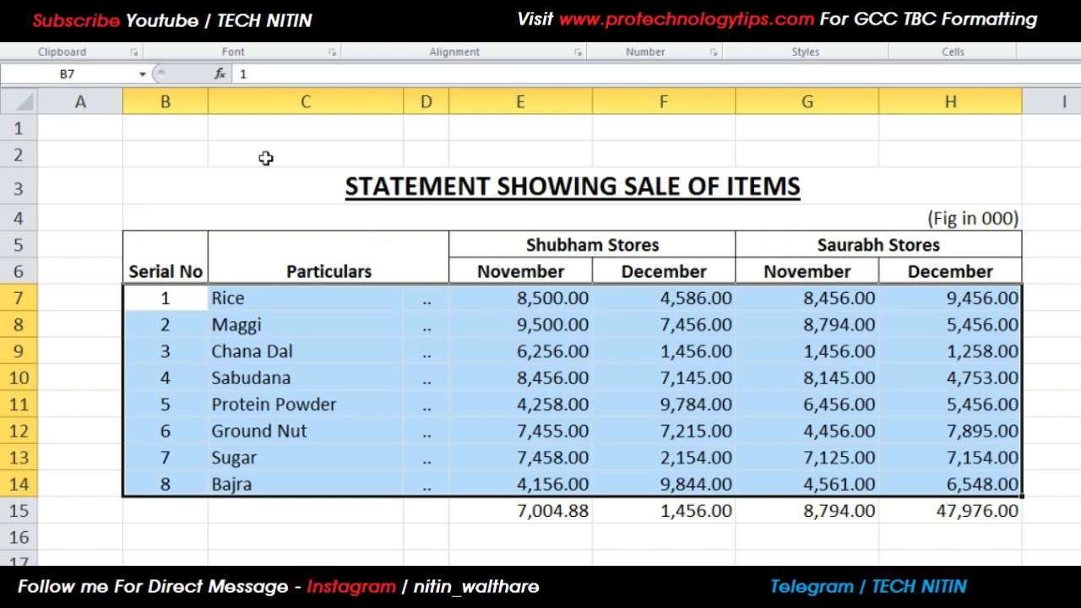
click(252, 32)
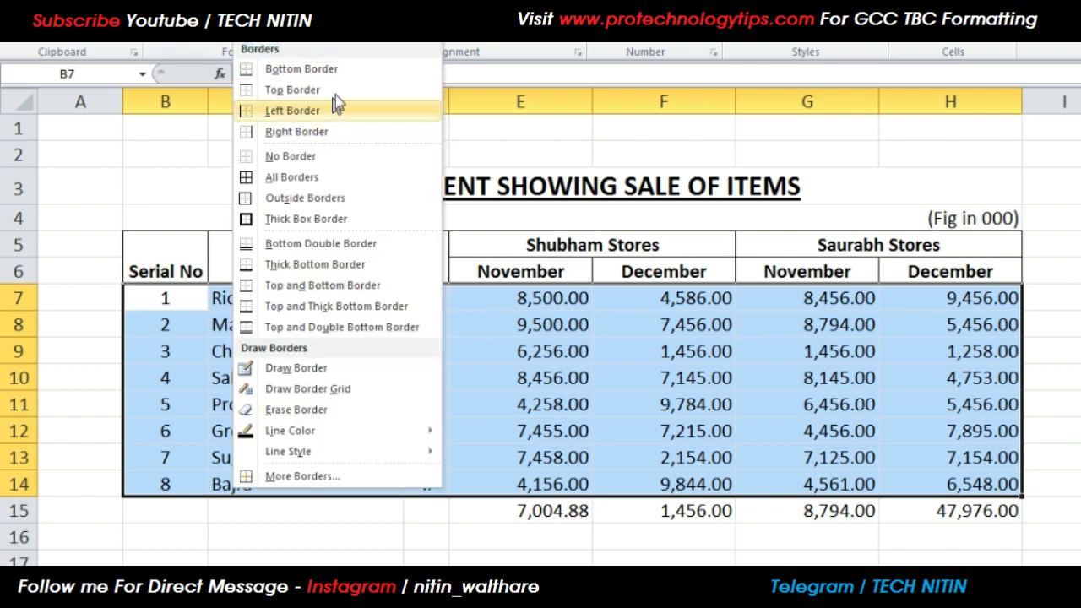
click(354, 197)
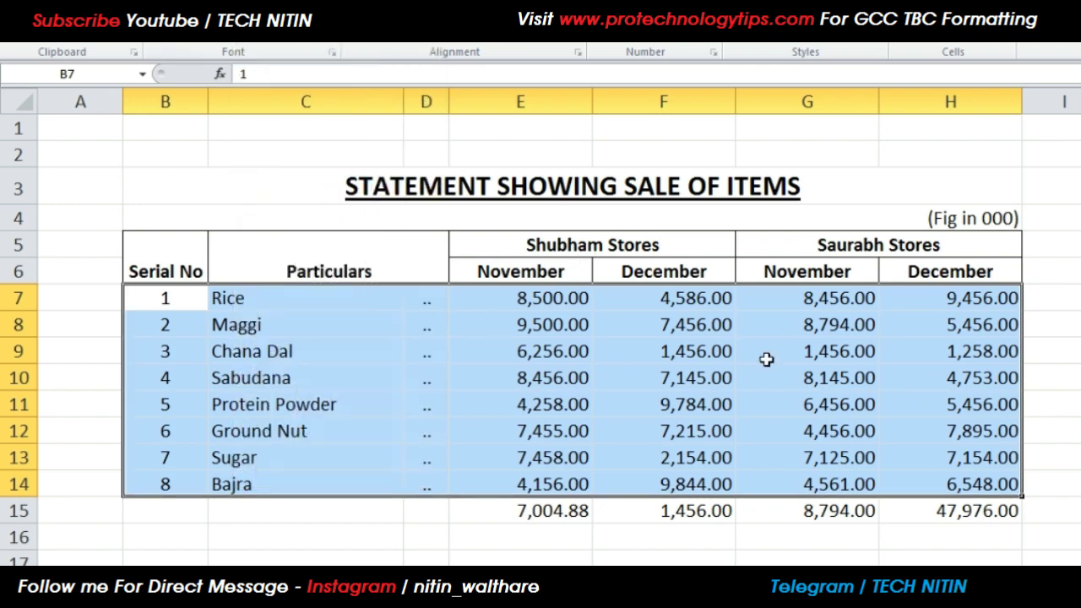
click(1062, 360)
Put an outside border around the item names and dots in C7:D14
drag(371, 298, 411, 466)
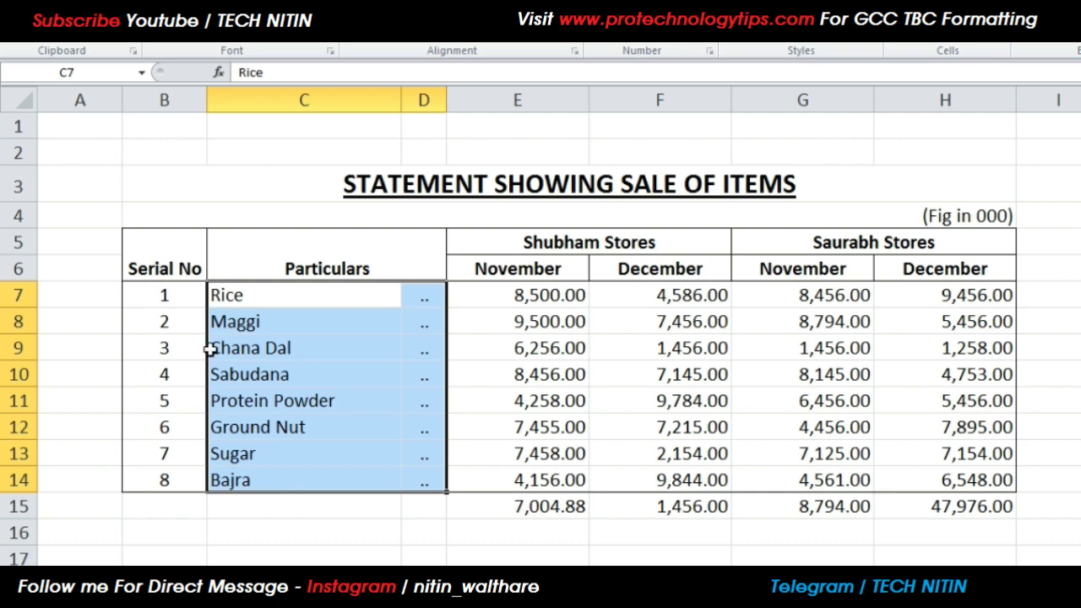
click(265, 43)
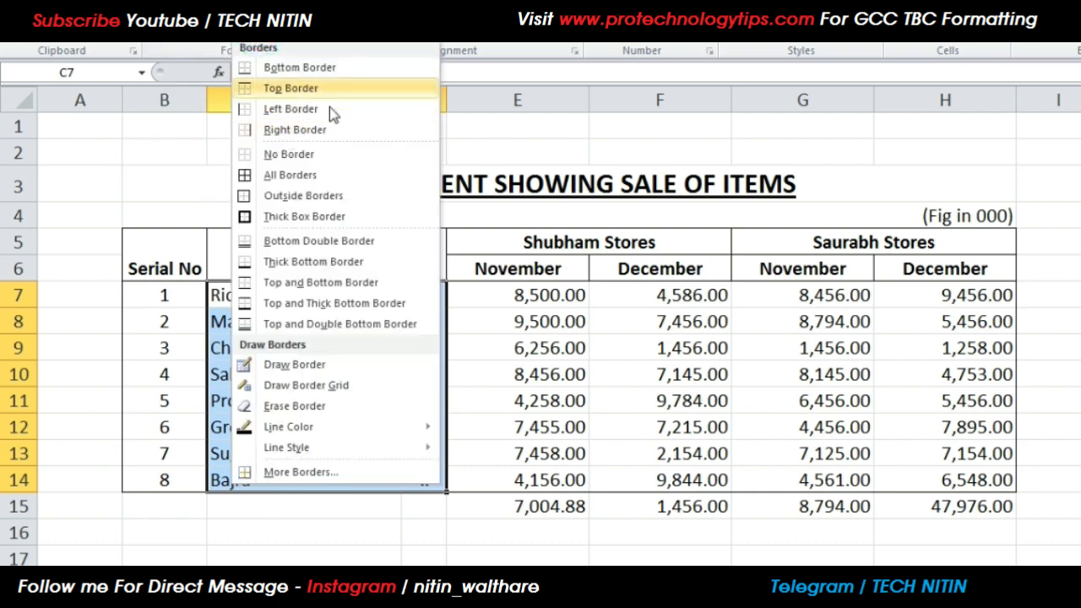
click(344, 196)
click(395, 561)
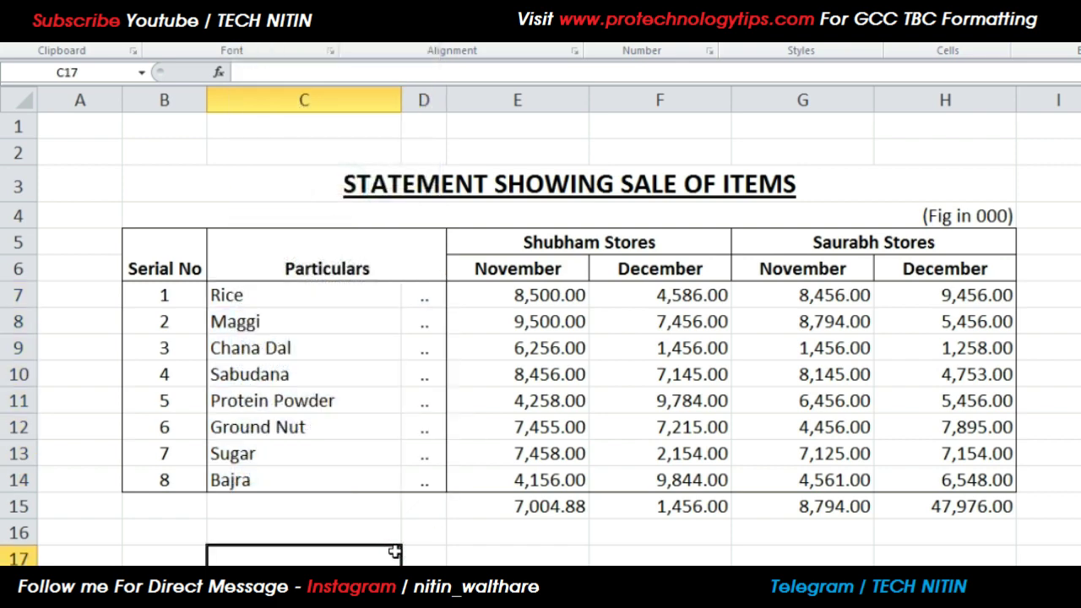
click(742, 560)
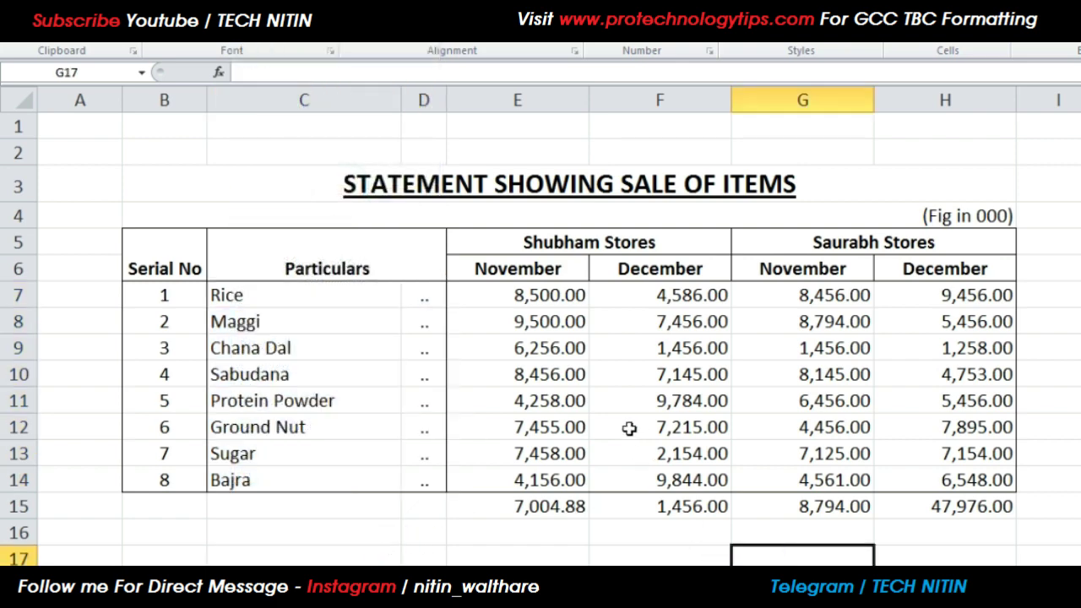
Add inside vertical borders between the sales figure columns in E7:H14, keeping the rows free of horizontal lines
drag(470, 294, 993, 479)
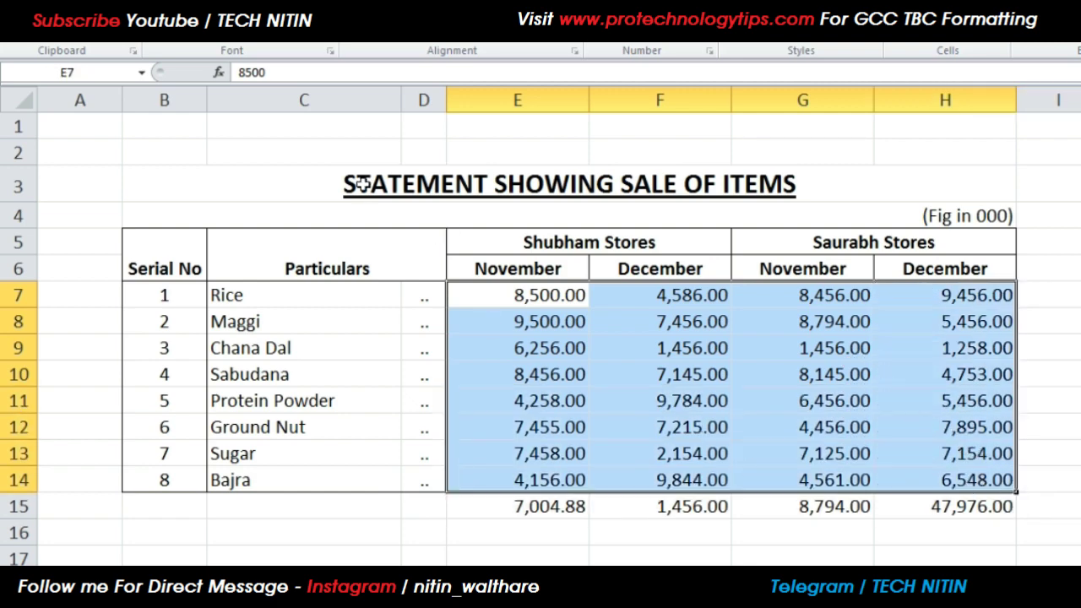
click(249, 34)
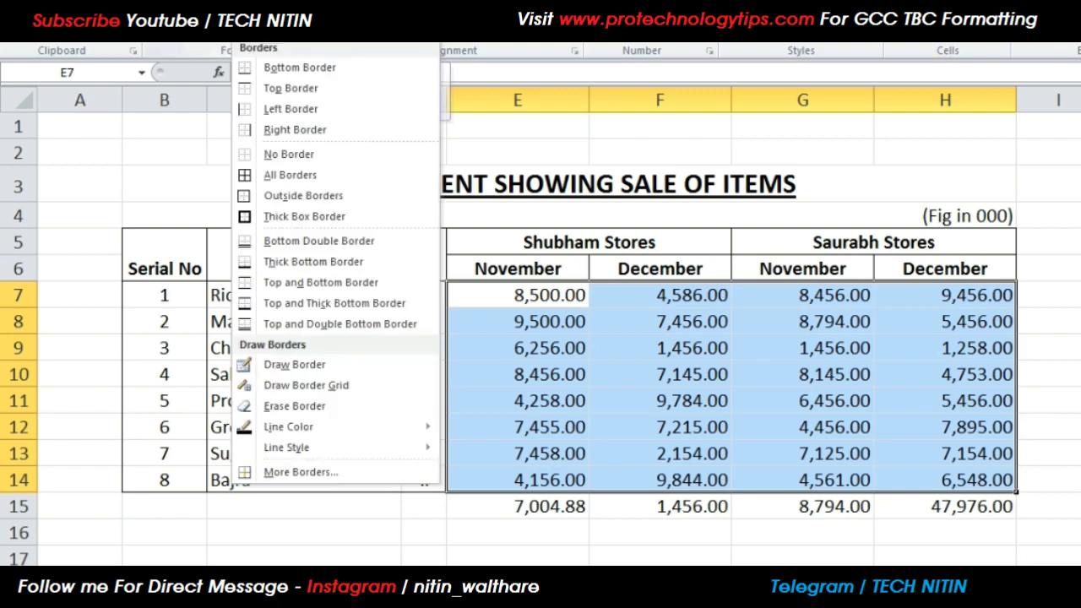
click(334, 473)
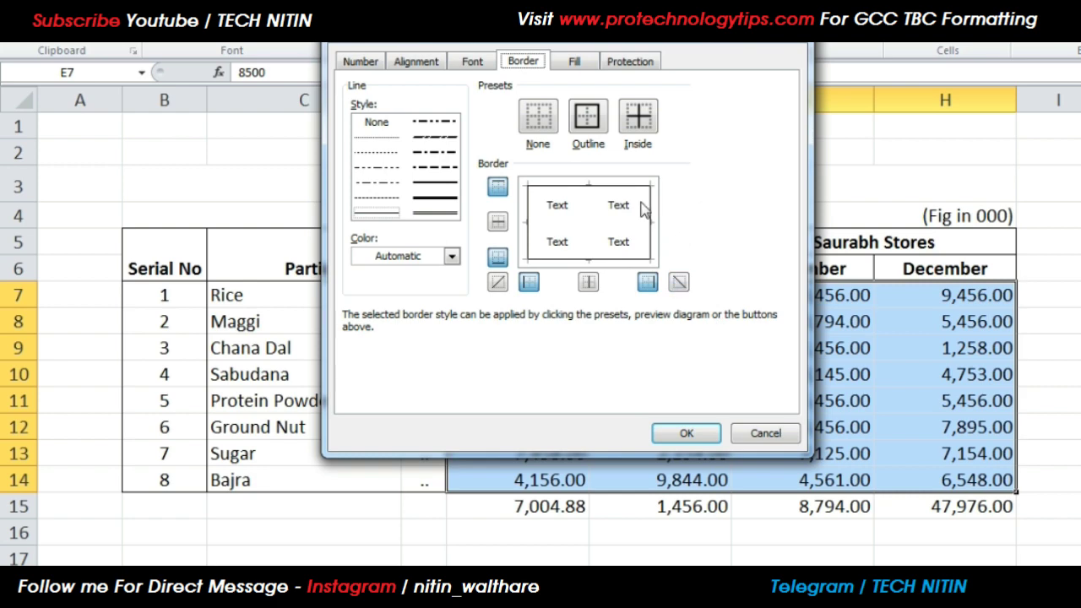
click(588, 282)
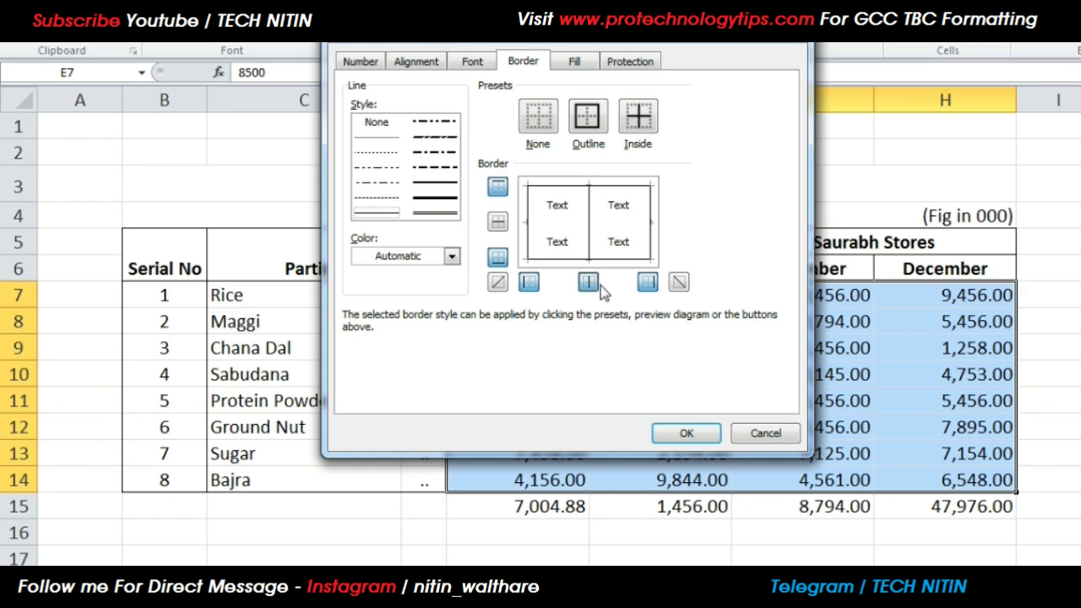
click(589, 282)
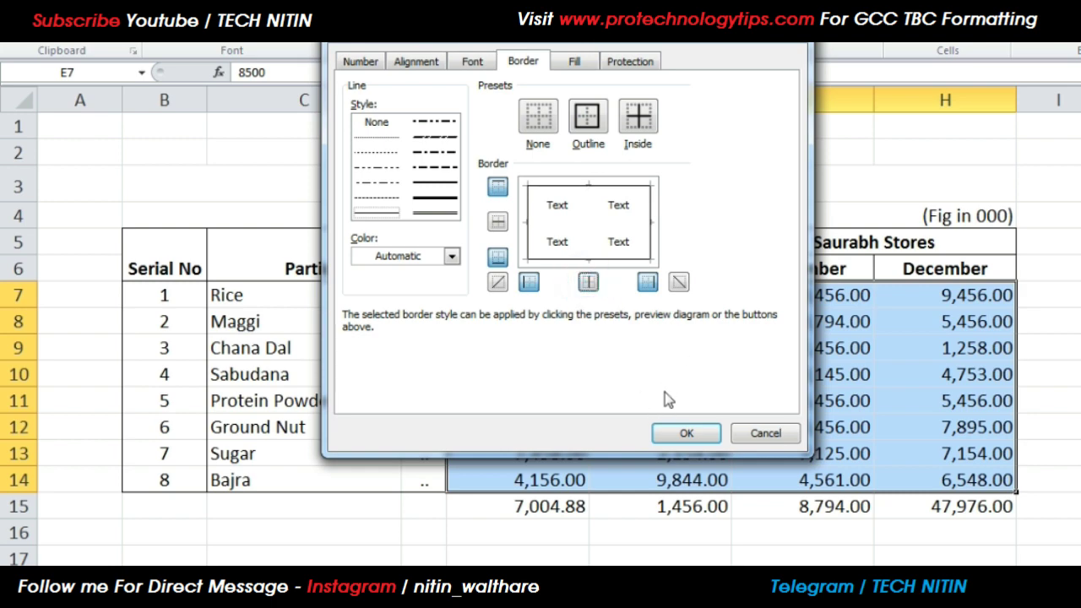
click(589, 282)
click(687, 432)
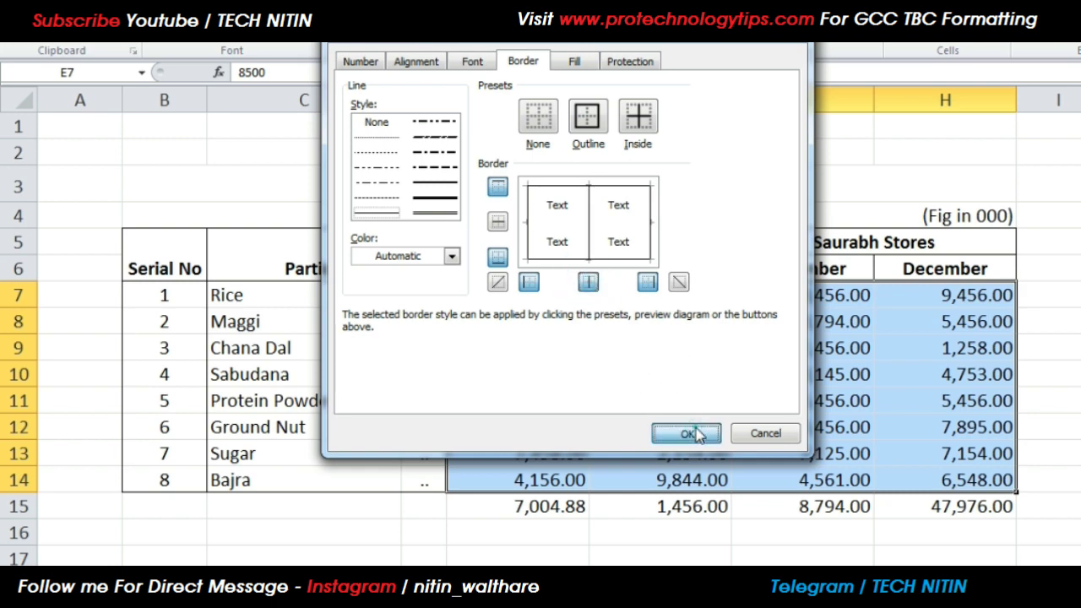
click(1071, 372)
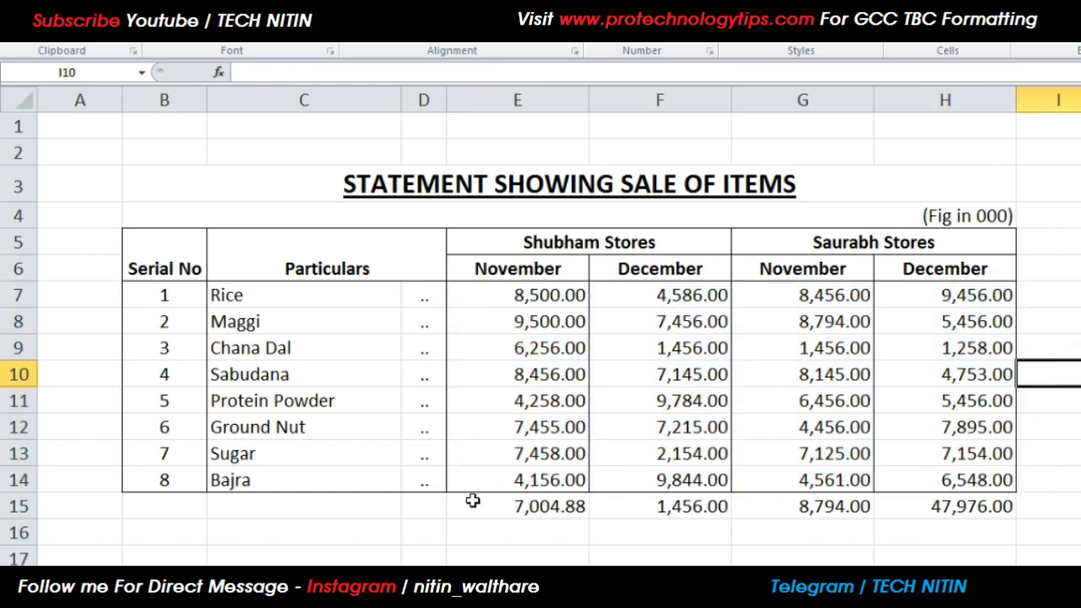
Apply all borders to the answer cells in E15:H15
drag(474, 502, 895, 500)
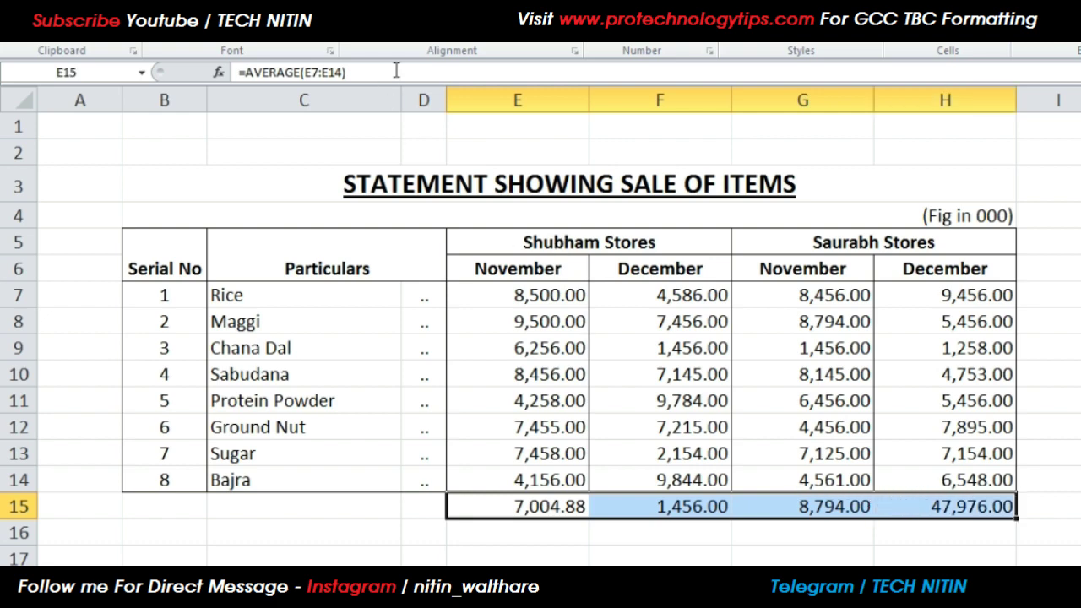
click(260, 41)
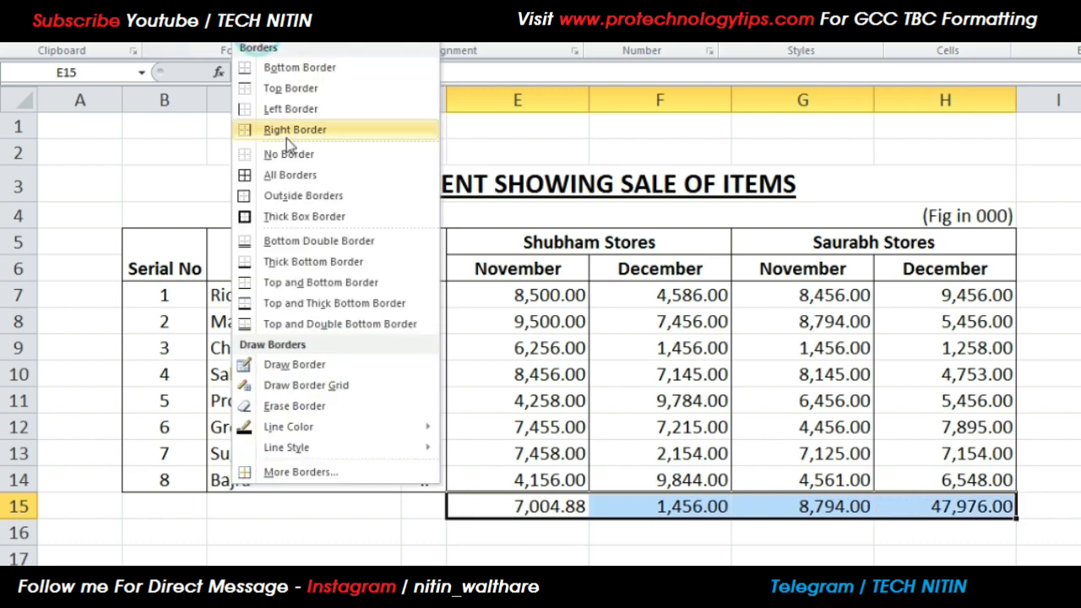
click(333, 175)
click(1080, 400)
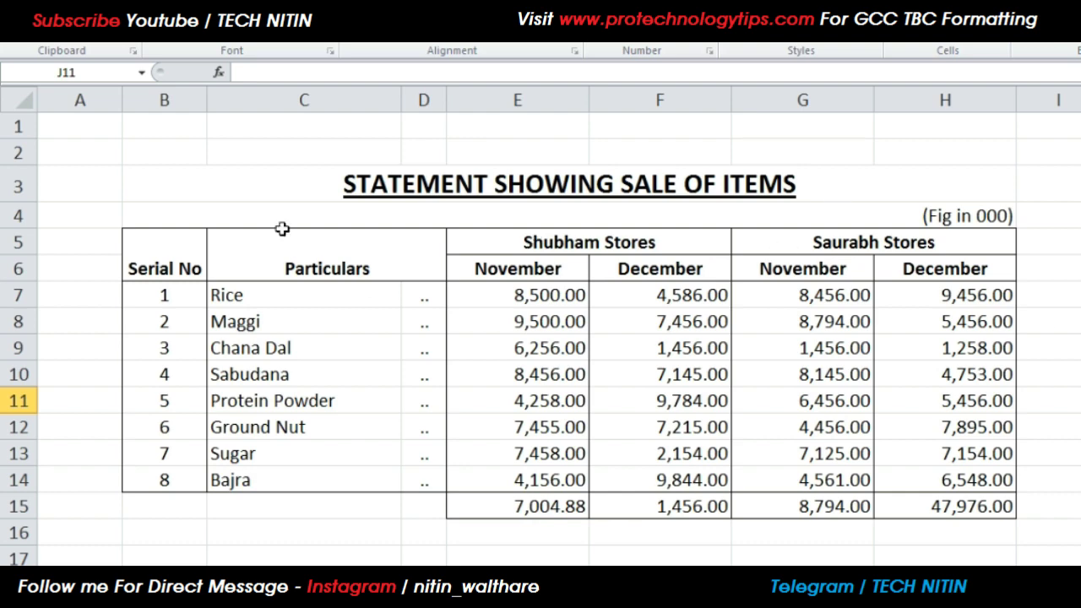
Set the row height of the whole statement, rows 3 to 15, to 25
drag(158, 185, 598, 516)
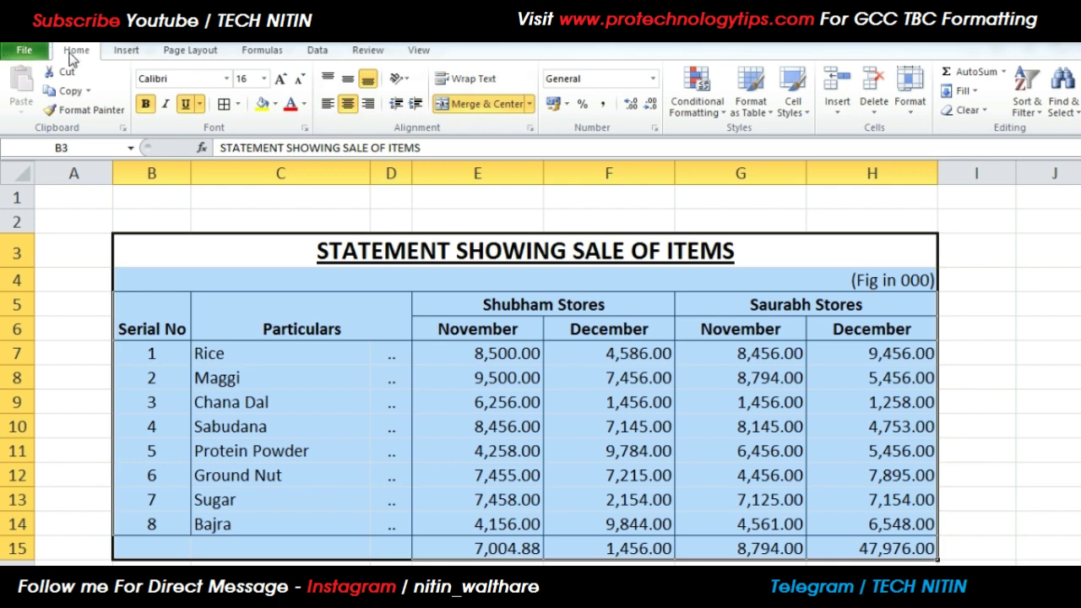
click(918, 124)
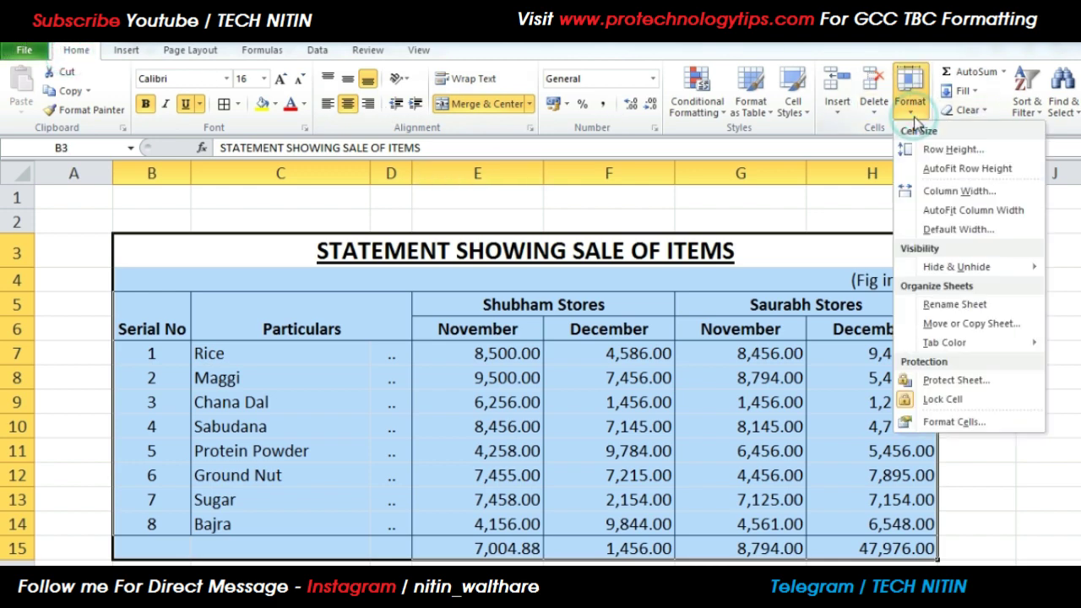
click(953, 150)
click(544, 299)
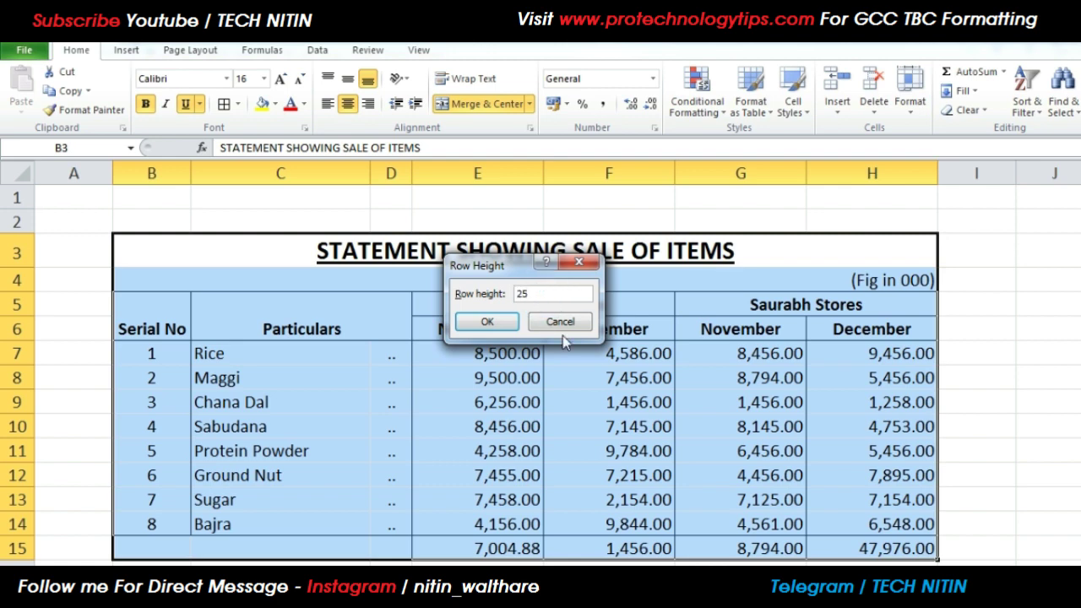
click(488, 321)
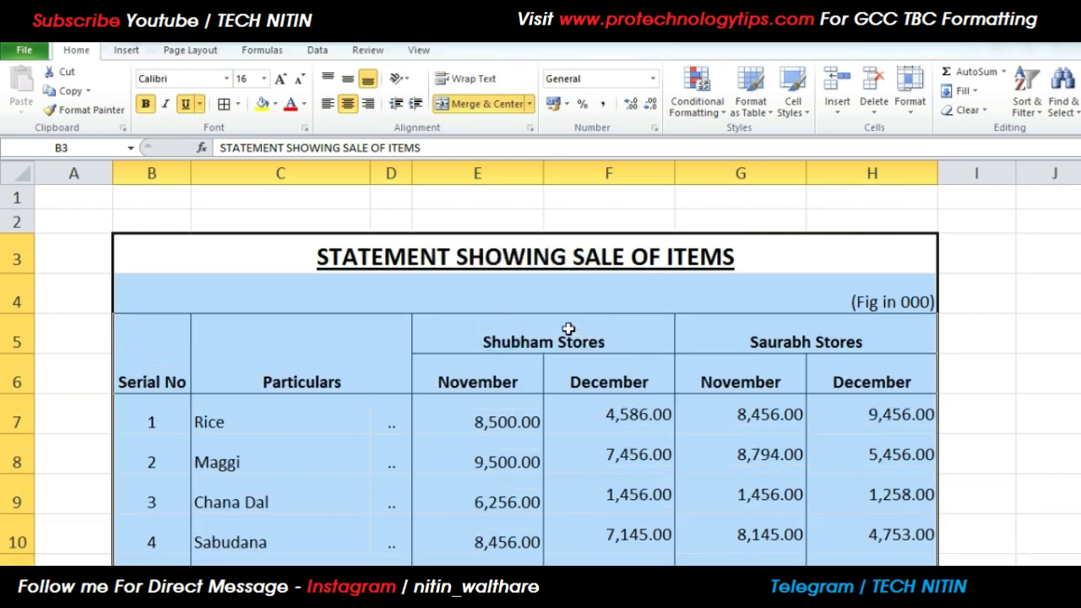
Middle-align the contents of the whole statement in B3:H15 vertically within their cells
scroll(2, 342, down, 2)
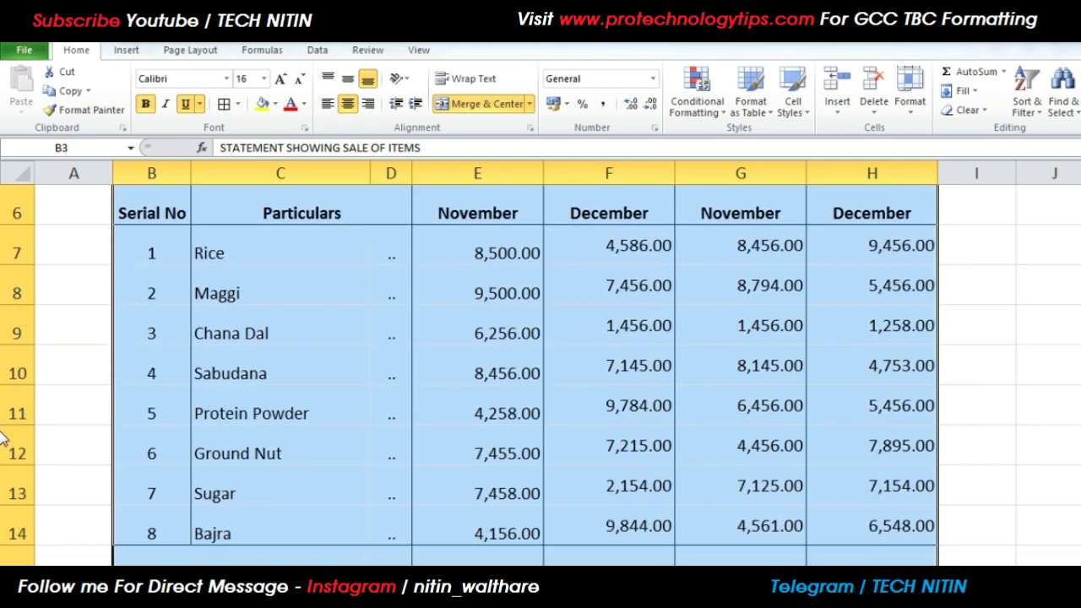
scroll(540, 363, down, 1)
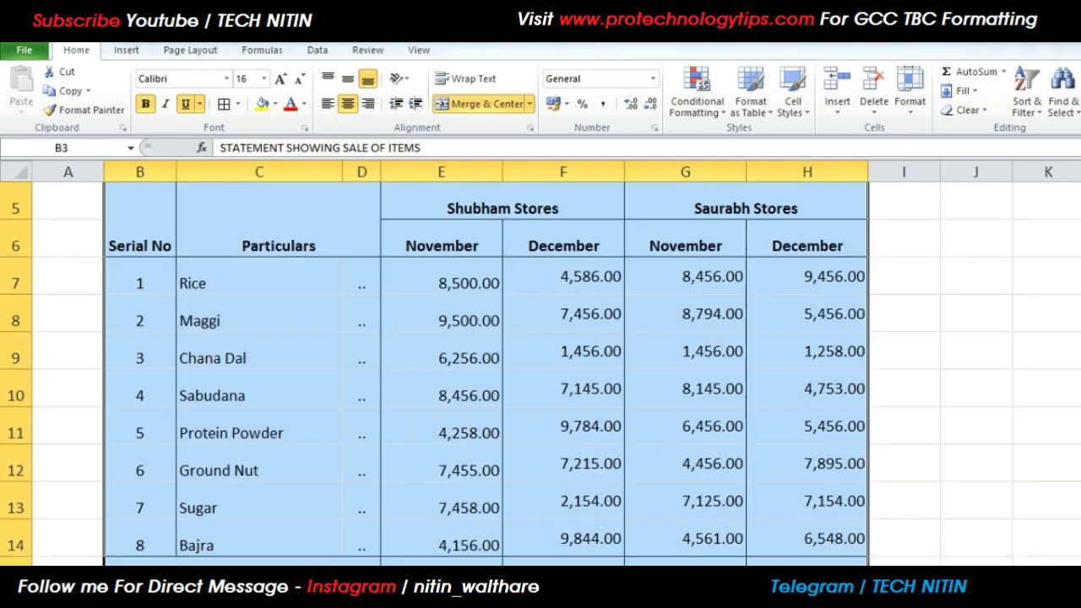
scroll(3, 450, up, 2)
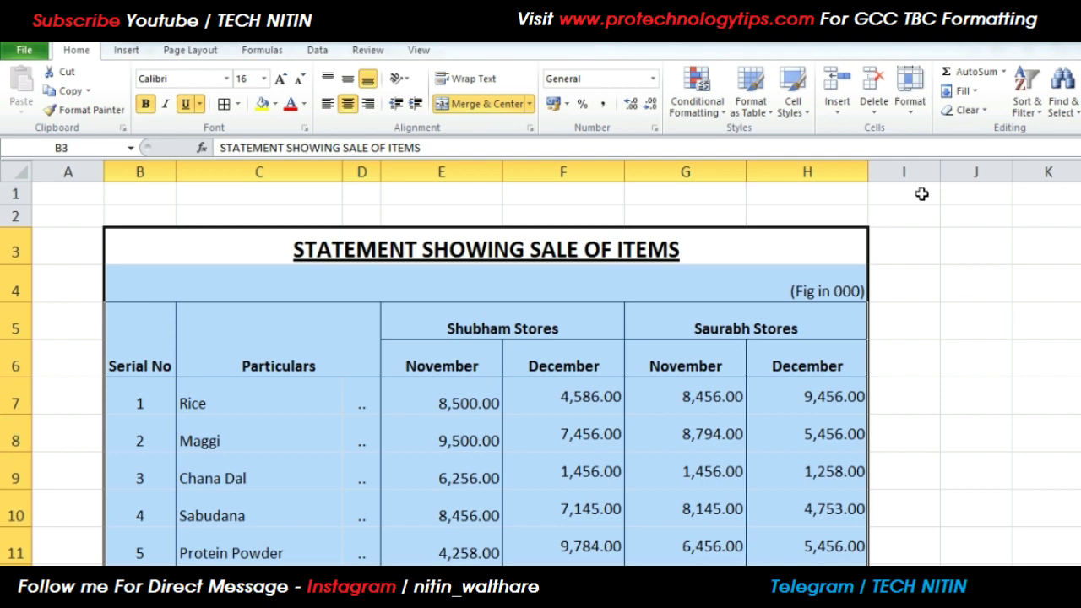
click(346, 80)
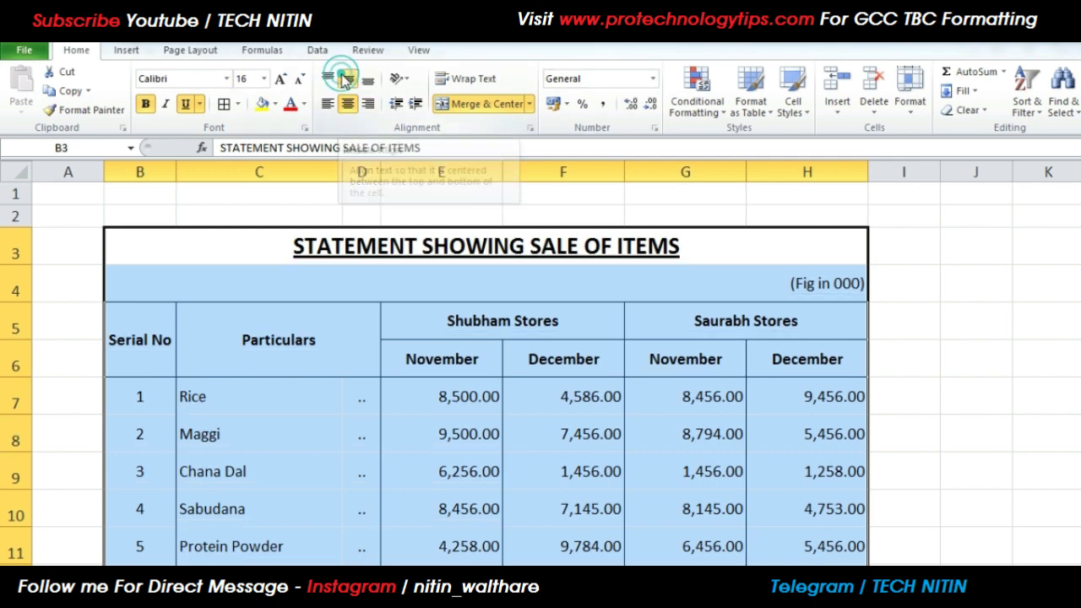
click(976, 353)
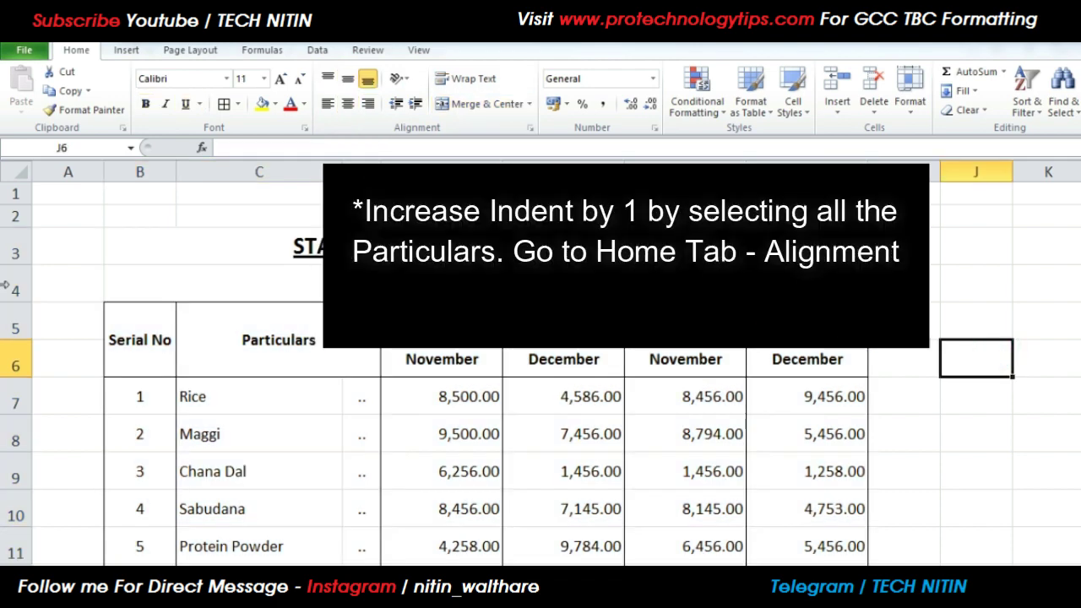
scroll(4, 320, down, 1)
scroll(4, 319, down, 2)
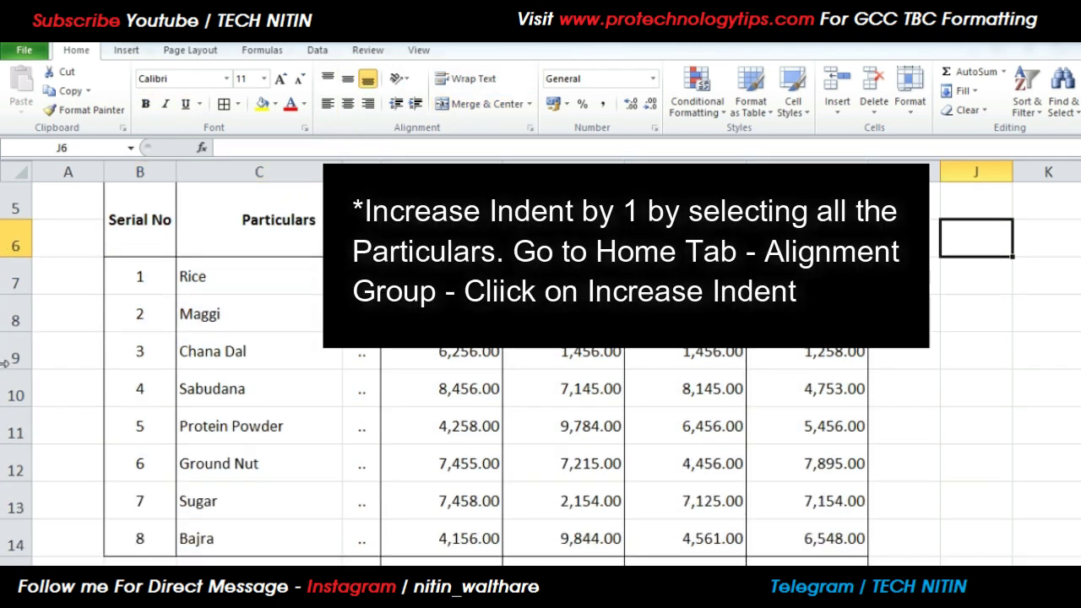